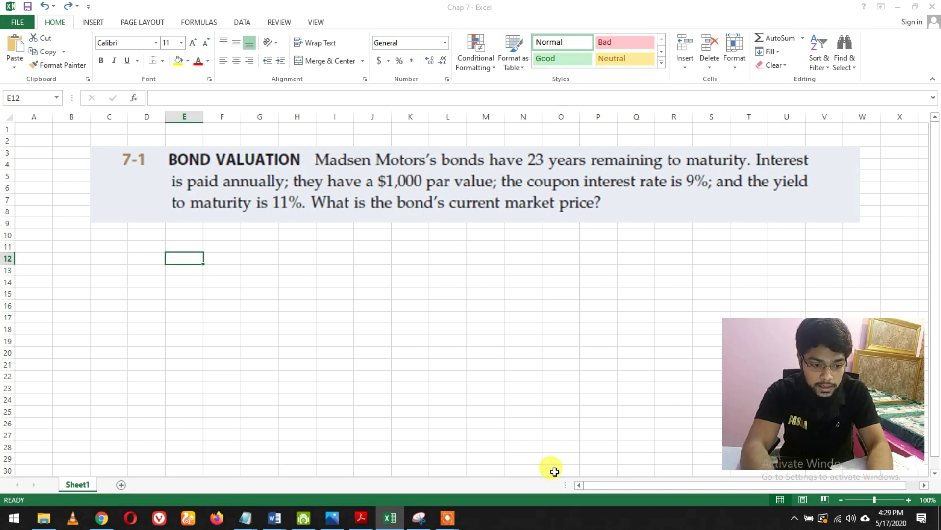
# Paste the bond value definition into E12, then select E14 for the next label.
pyautogui.write('Value of Bond = PV. Of future Interest + P.V of future Principal Repayment')
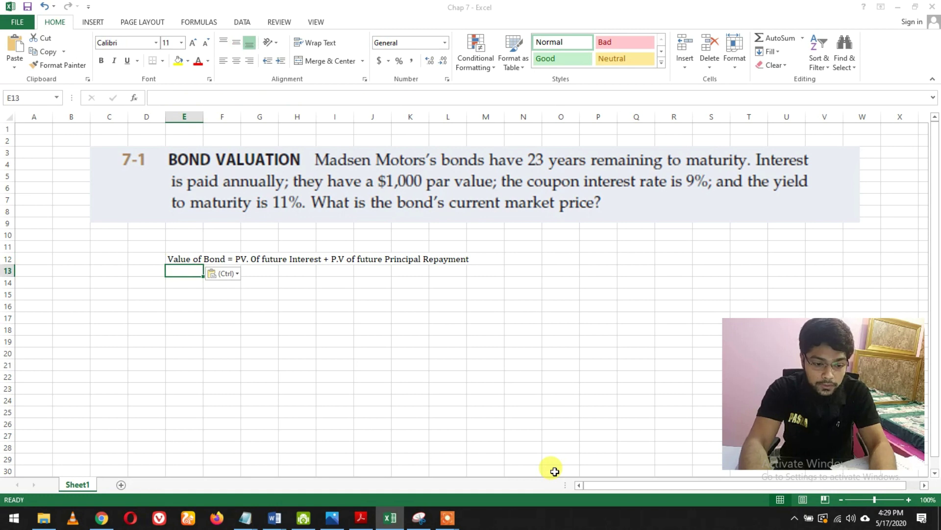
pyautogui.press('Up')
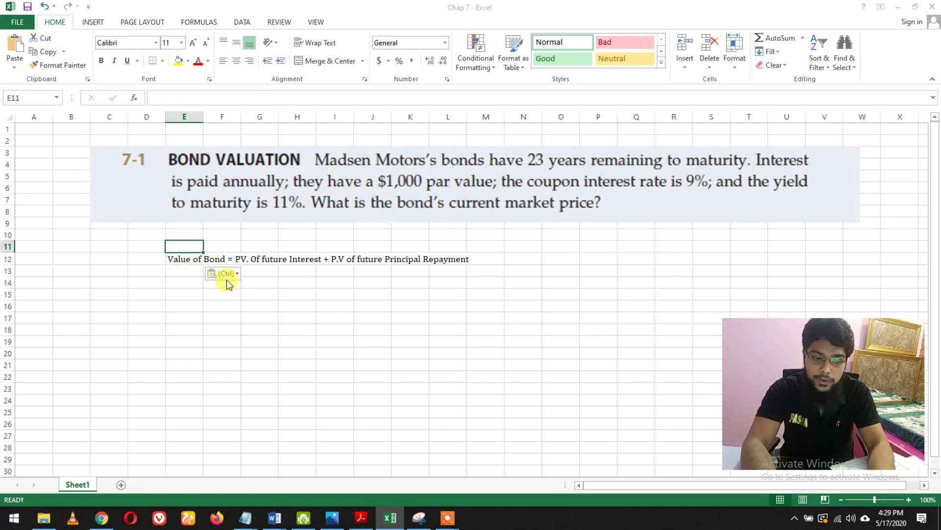
pyautogui.click(174, 281)
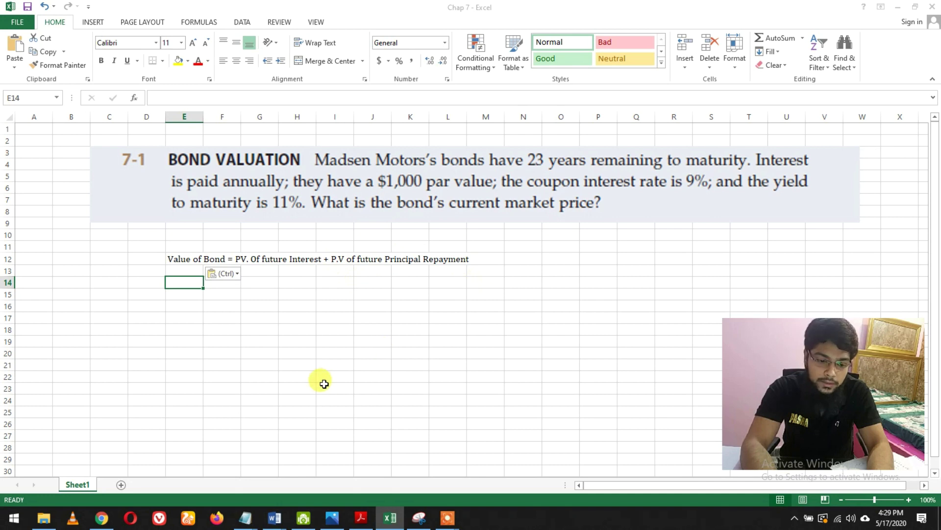
# Replace the PV label in E14 with FV.
pyautogui.write('PV')
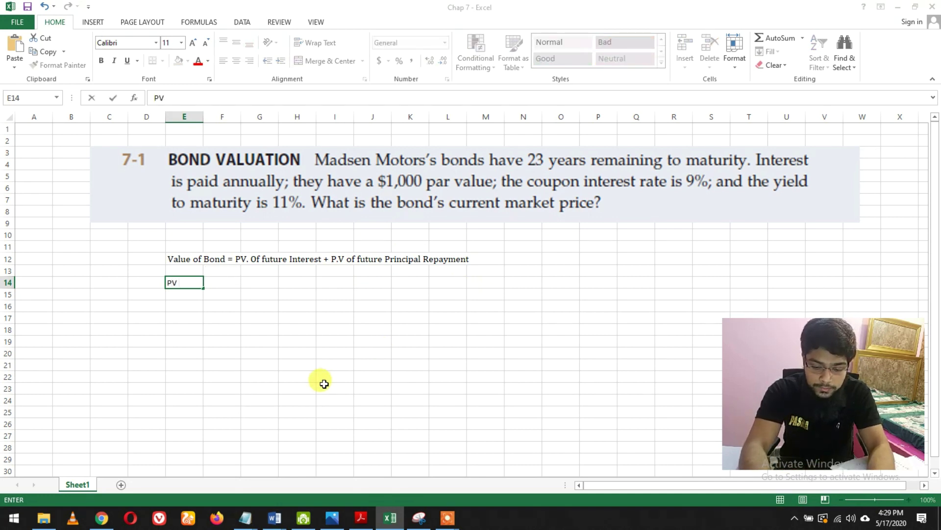
pyautogui.press('BackSpace')
pyautogui.press('BackSpace')
pyautogui.press('BackSpace')
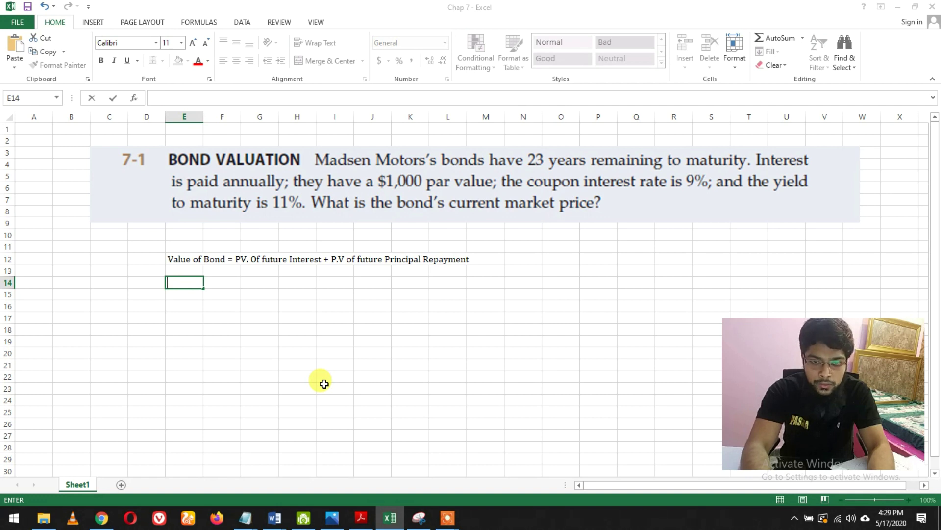
pyautogui.write('FV')
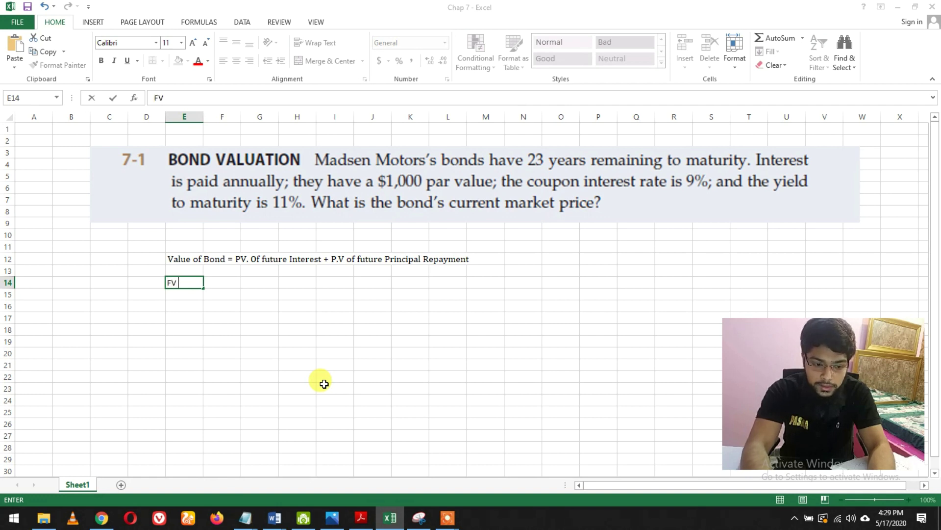
pyautogui.press('Tab')
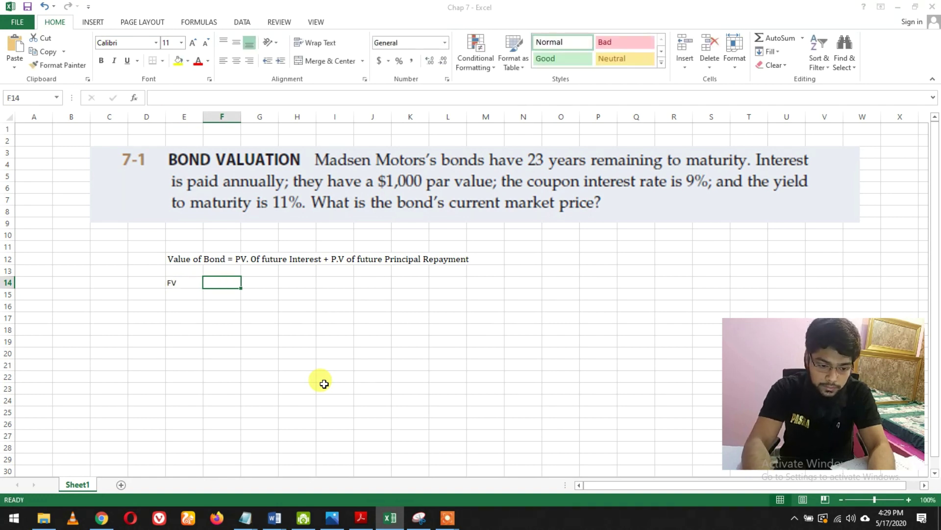
# Put a plain equals sign in F14, removing the stray cell reference.
pyautogui.write('=')
pyautogui.press('Right')
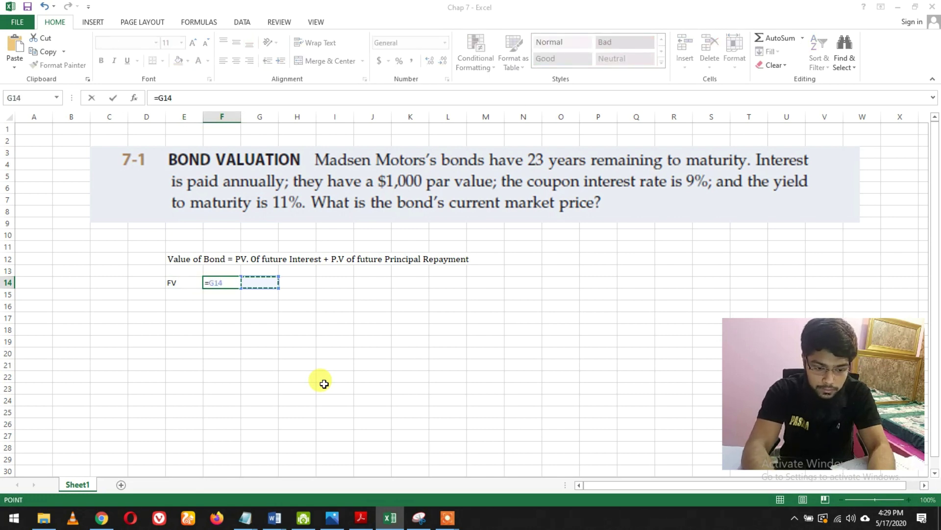
pyautogui.hotkey('ctrl', 'Up')
pyautogui.press('BackSpace')
pyautogui.press('Return')
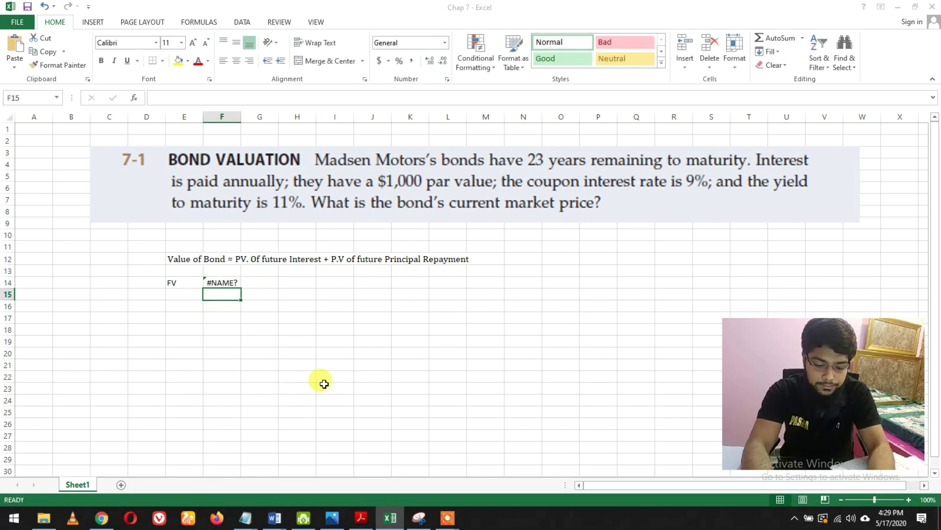
pyautogui.press('Up')
pyautogui.write('=')
pyautogui.press('Right')
pyautogui.hotkey('ctrl', 'Up')
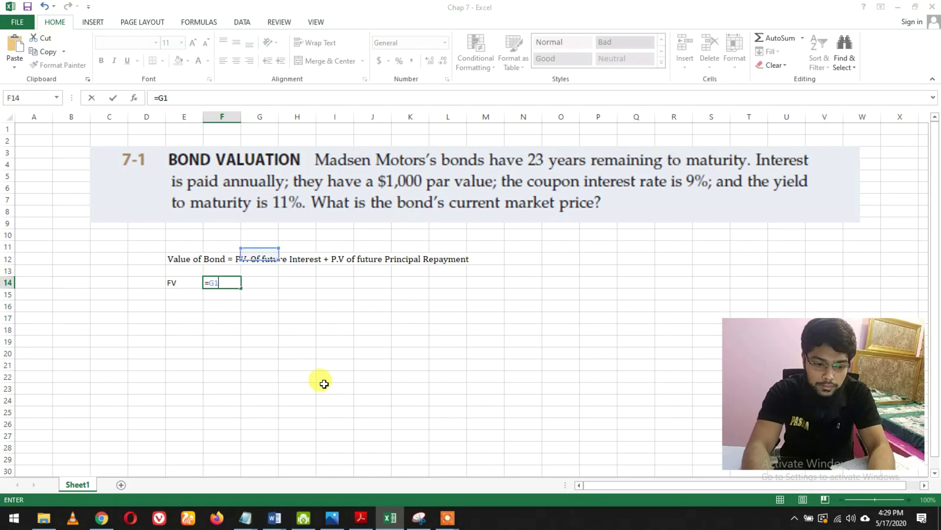
pyautogui.press('BackSpace')
pyautogui.press('Return')
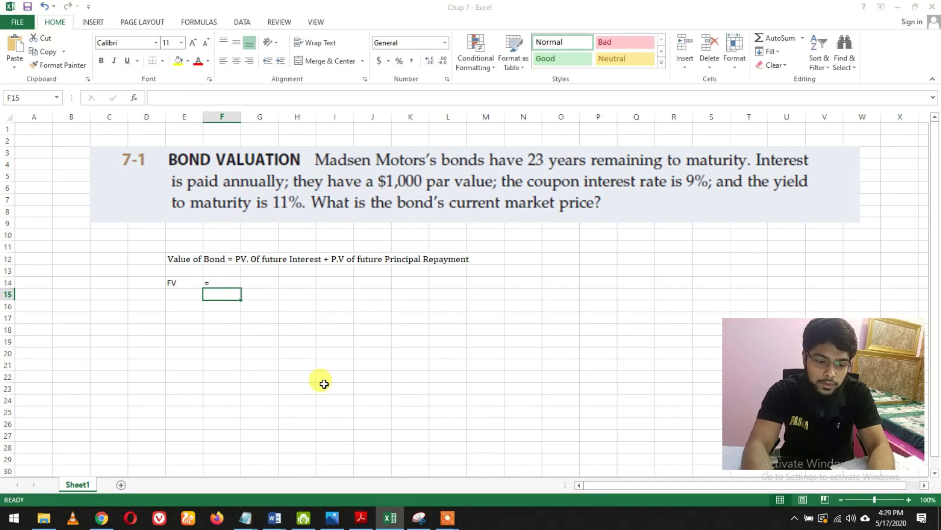
# Enter the text 'PV (1+i)^n' in G14.
pyautogui.click(259, 282)
pyautogui.write('PV')
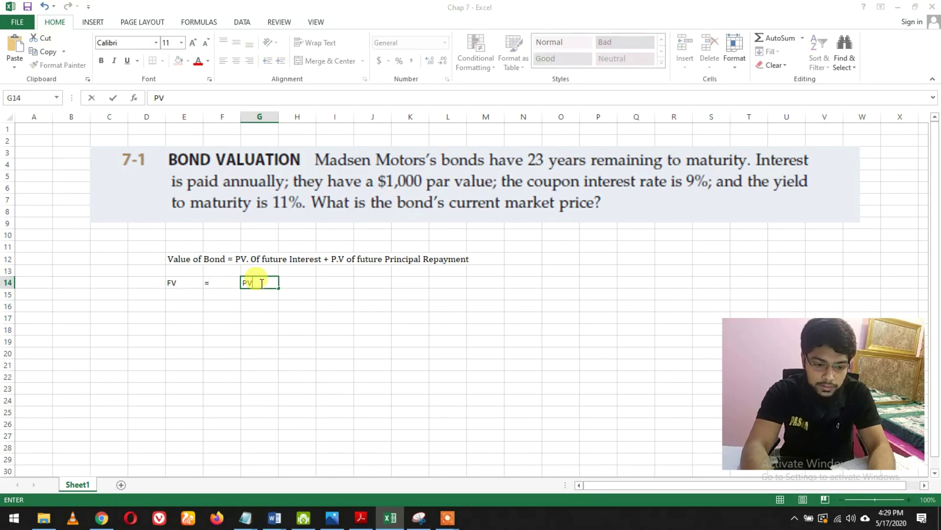
pyautogui.write(' (1')
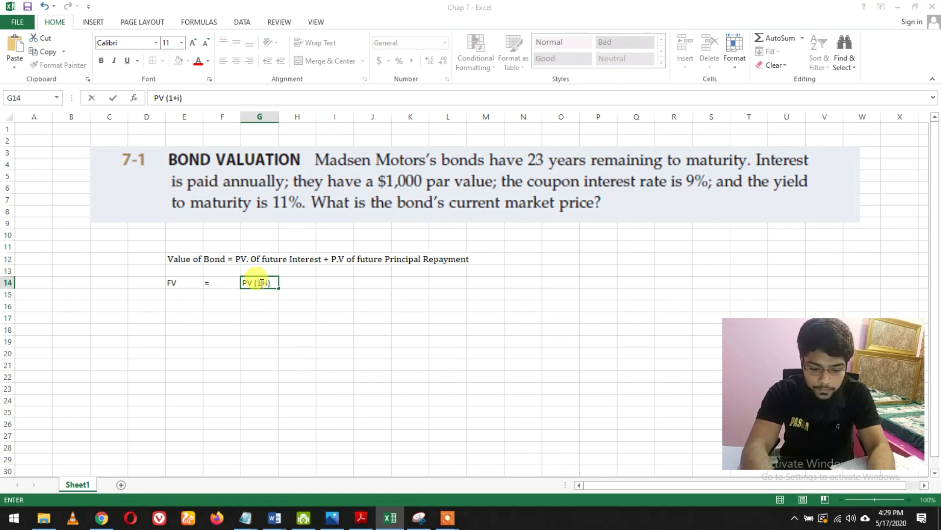
pyautogui.write('+i)')
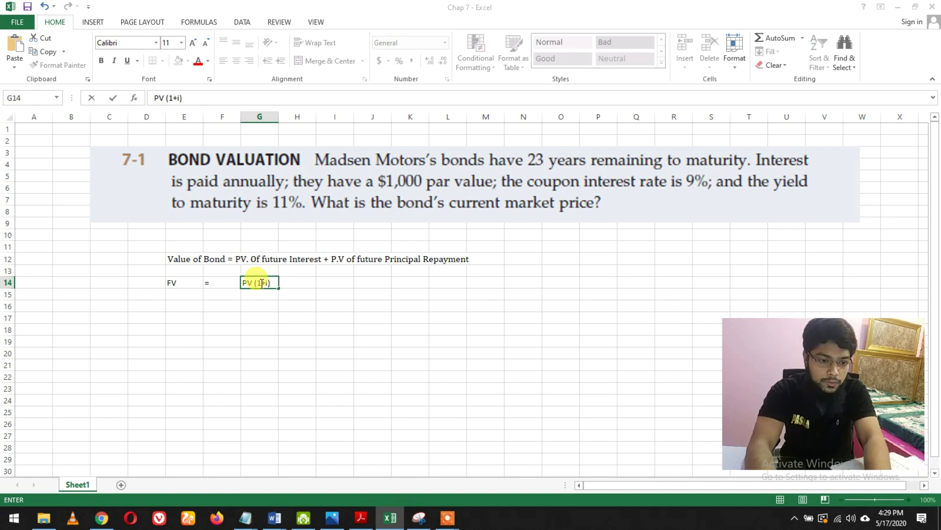
pyautogui.write('^')
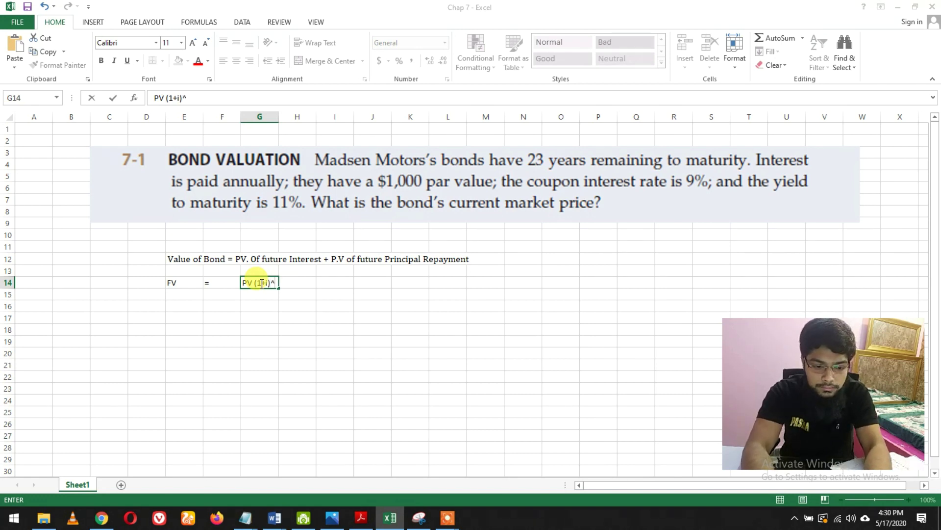
pyautogui.write('n')
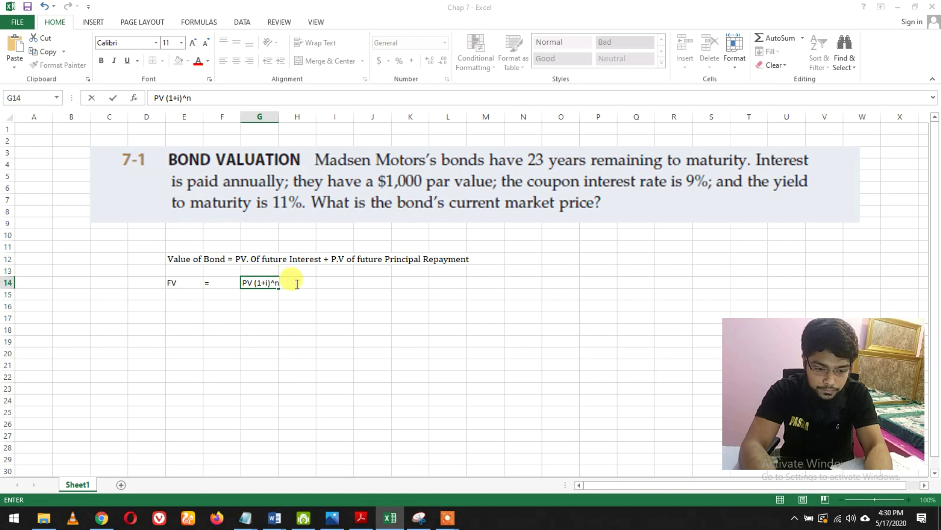
pyautogui.doubleClick(276, 282)
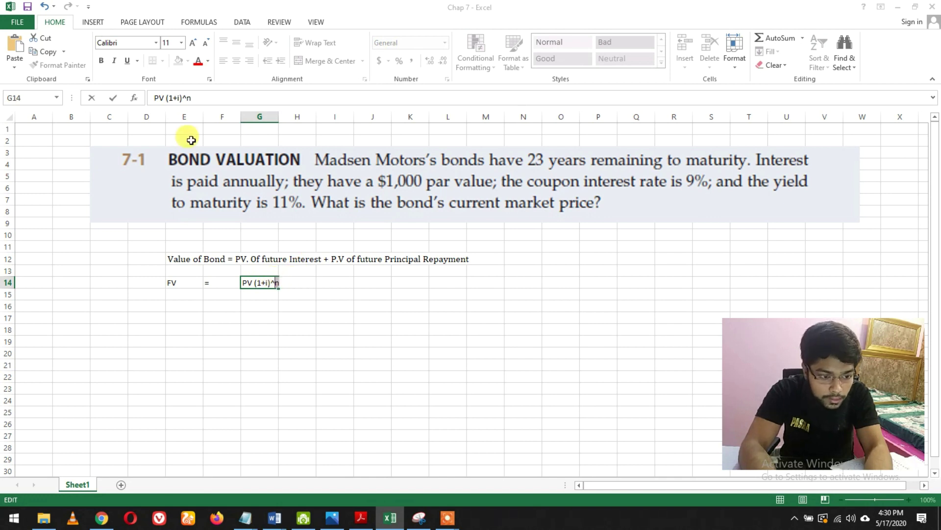
pyautogui.press('Return')
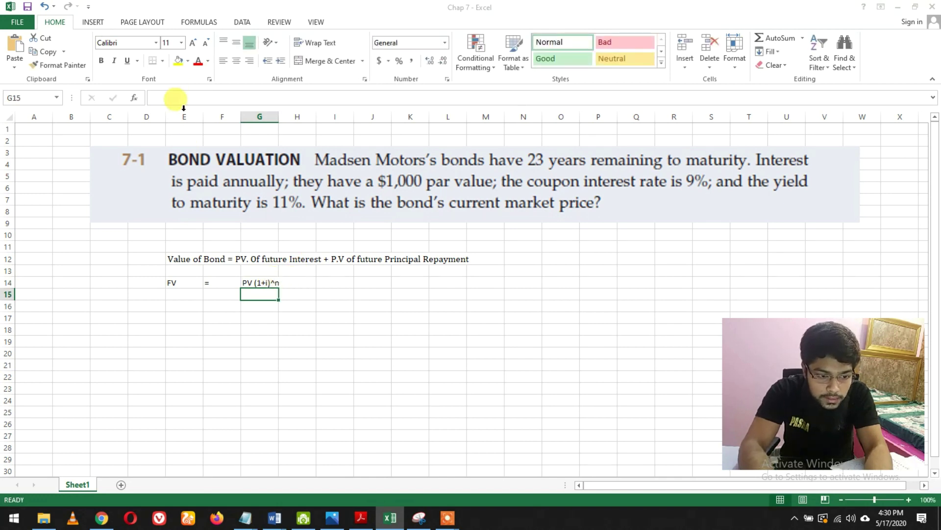
# Try enlarging the n exponent in G14 to size 12 and check the cell Format options.
pyautogui.click(269, 278)
pyautogui.click(283, 282)
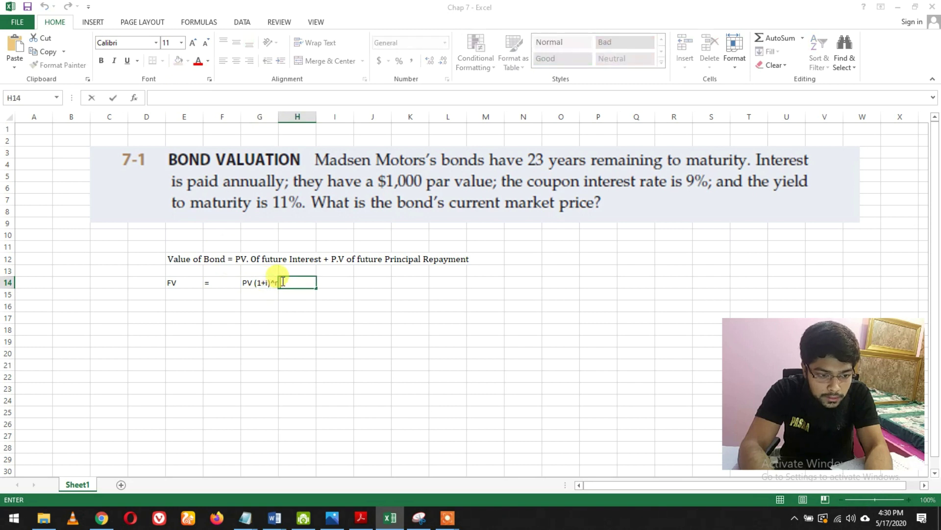
pyautogui.click(269, 281)
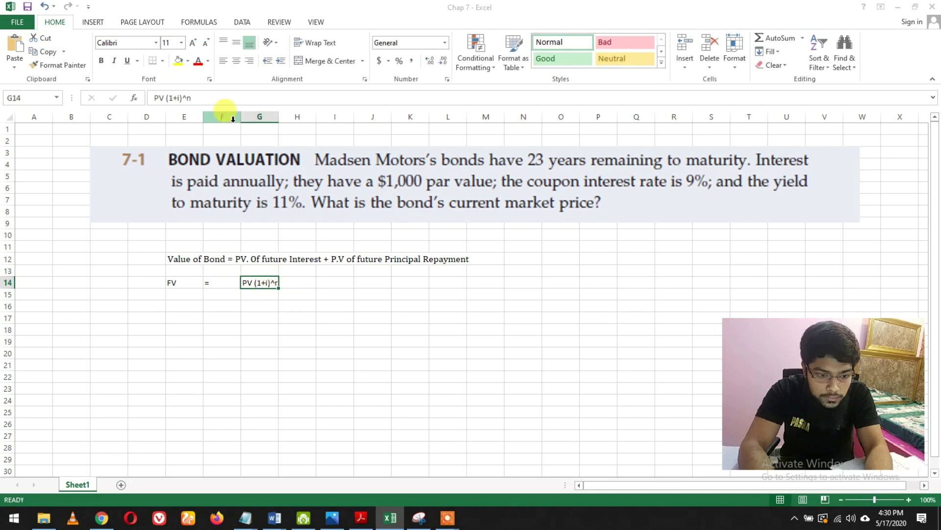
pyautogui.moveTo(192, 98); pyautogui.dragTo(186, 97)
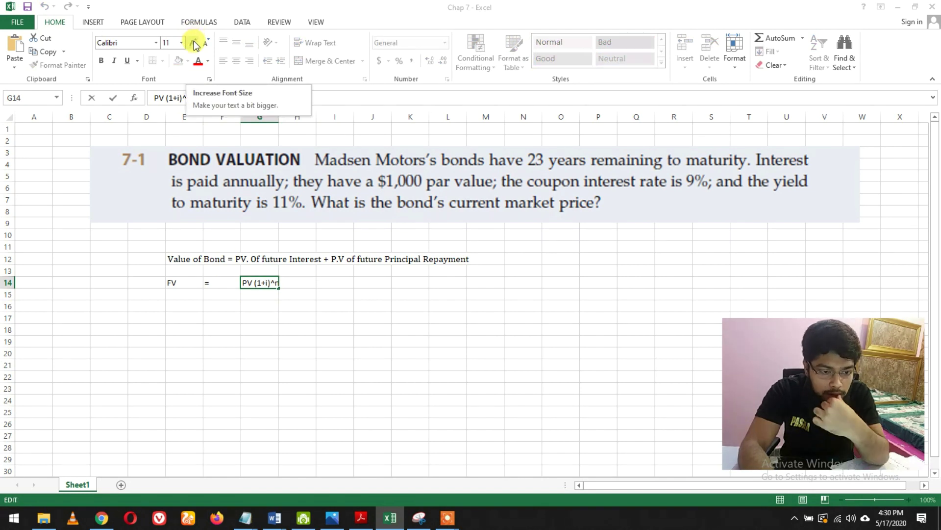
pyautogui.click(193, 42)
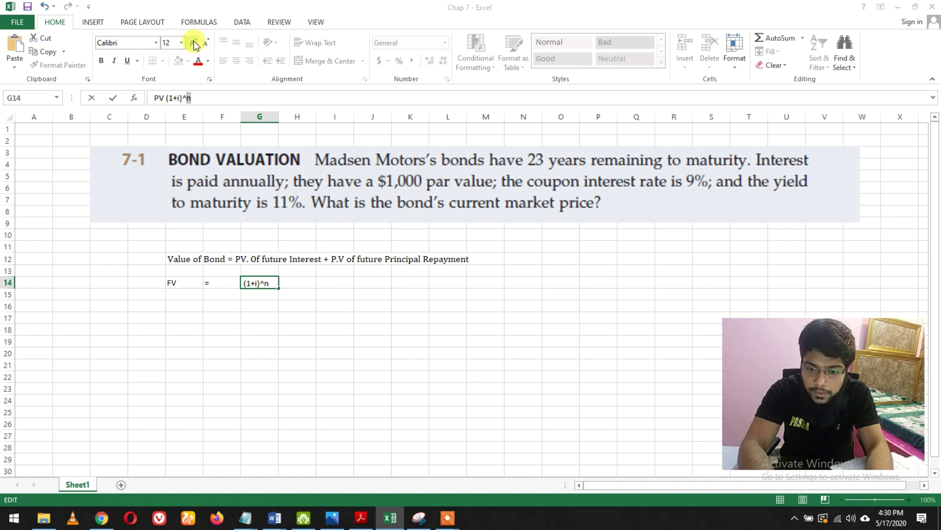
pyautogui.click(726, 64)
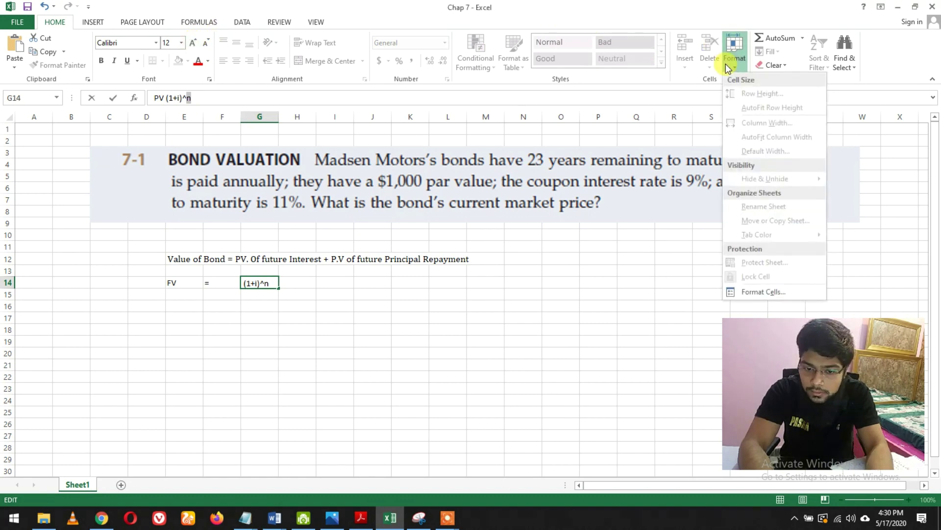
pyautogui.click(290, 286)
pyautogui.click(289, 287)
# Fill row 16 with 1000 in E16, PV in G16 and 1.11^23 in H16.
pyautogui.click(206, 307)
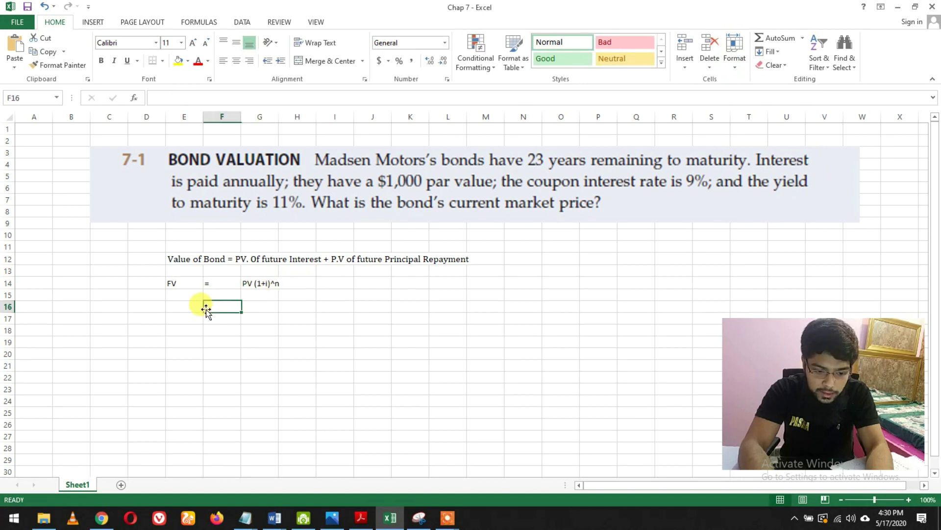
pyautogui.click(183, 294)
pyautogui.click(185, 305)
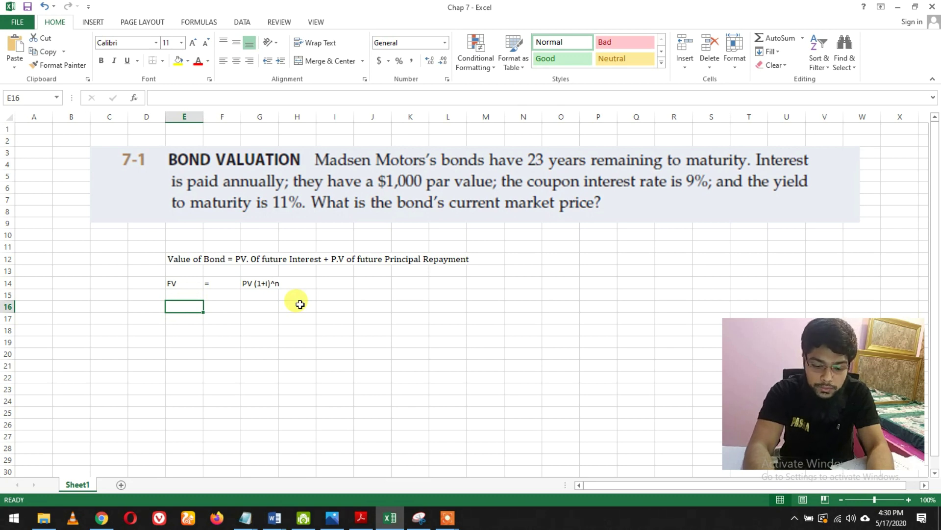
pyautogui.write('1000')
pyautogui.press('Tab')
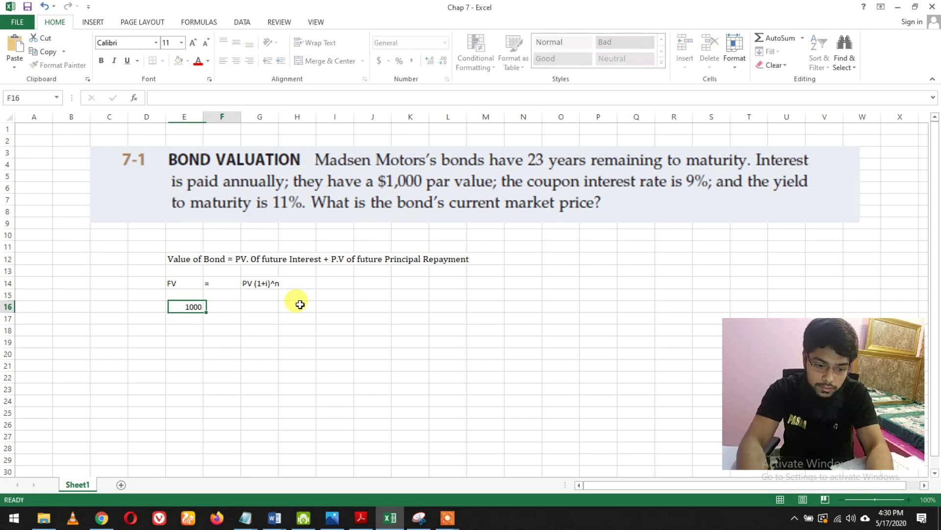
pyautogui.press('Tab')
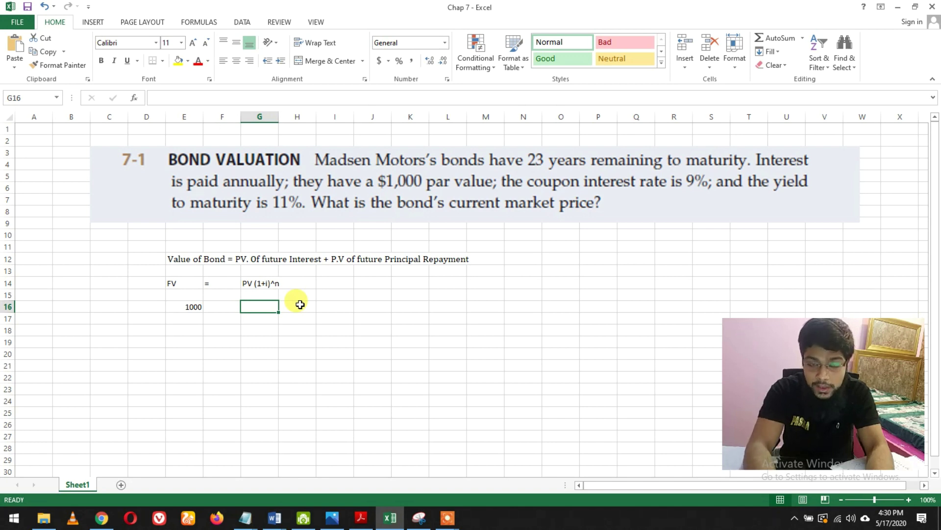
pyautogui.write('PV')
pyautogui.press('Tab')
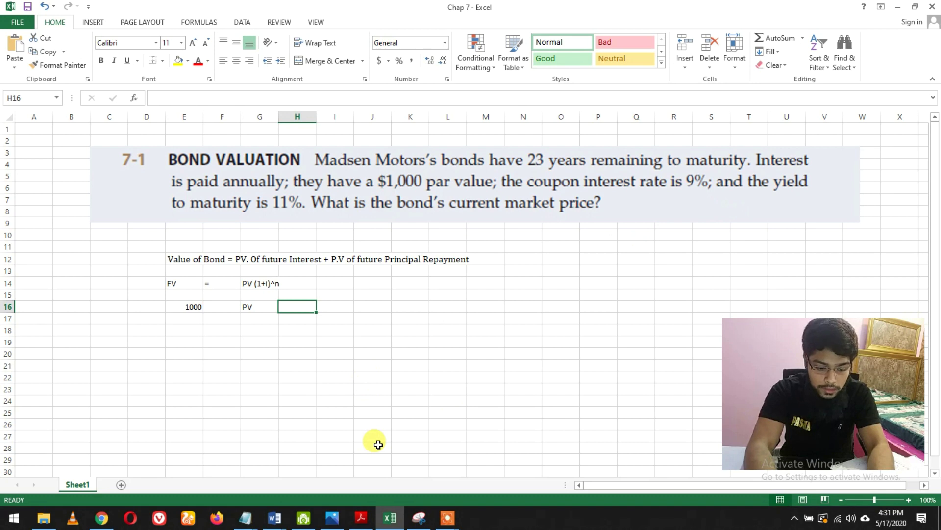
pyautogui.write('1.11')
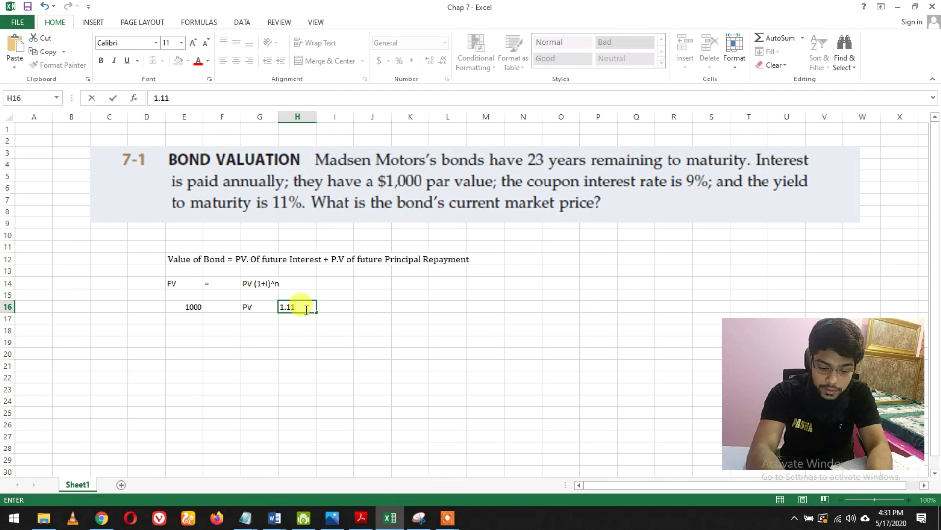
pyautogui.write('^')
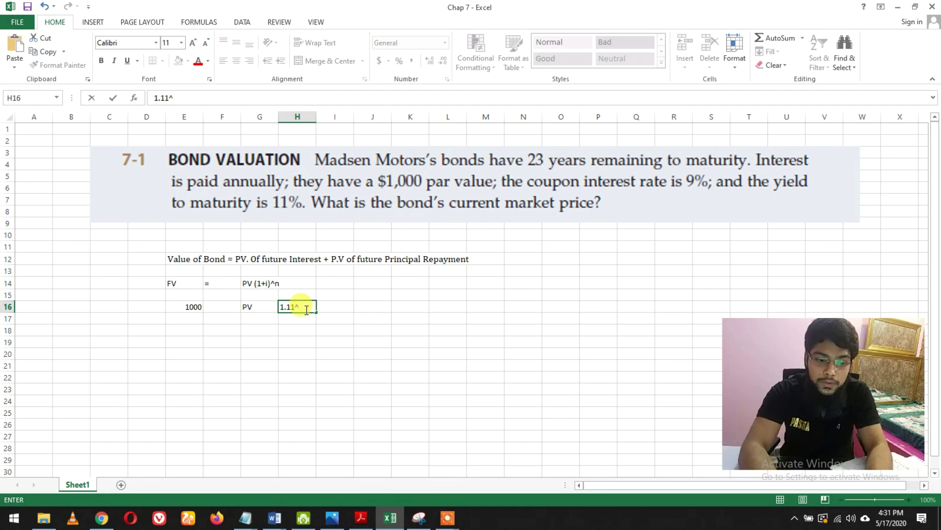
pyautogui.write('23')
pyautogui.press('Return')
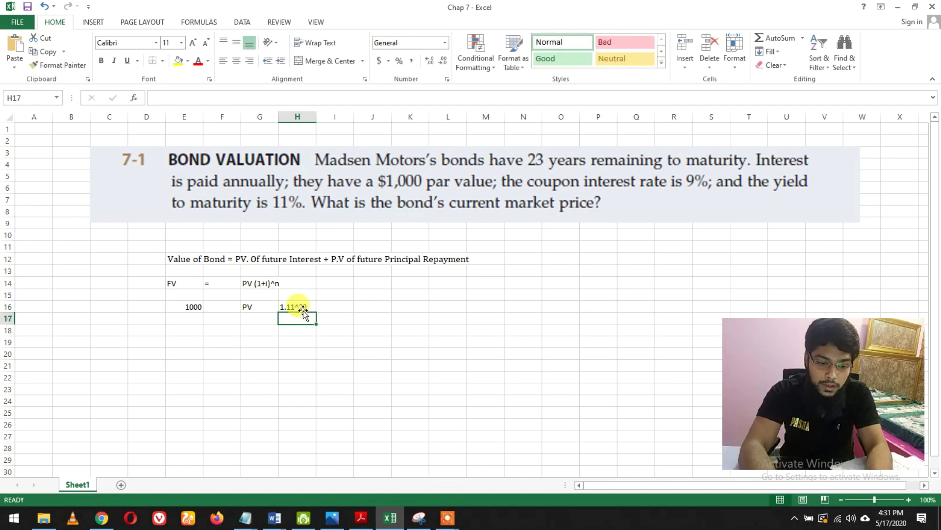
# Enter 1000 in E18, PV in G18 and 11.026 in H18.
pyautogui.click(181, 328)
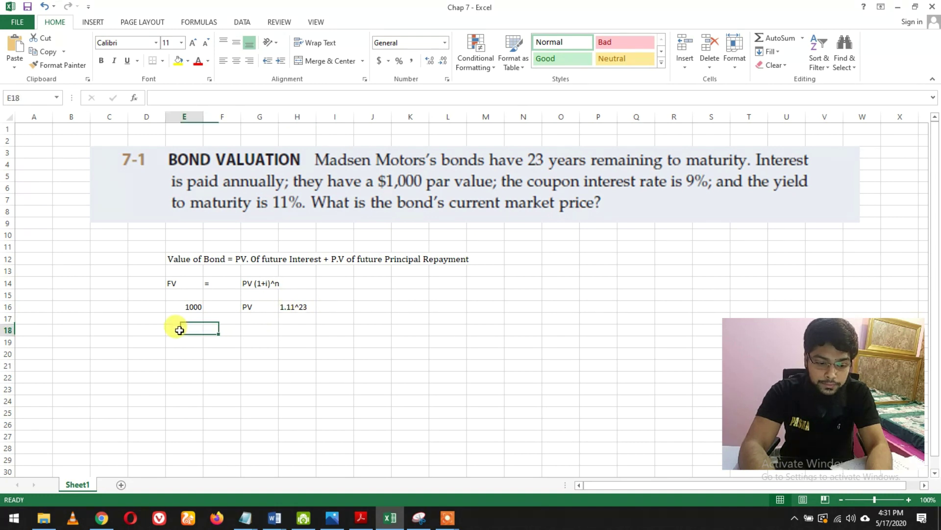
pyautogui.write('1000')
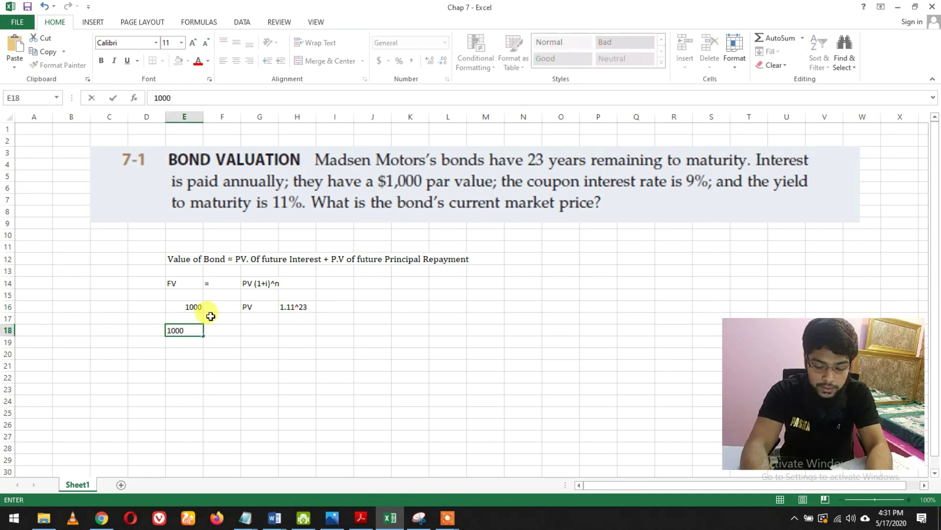
pyautogui.click(269, 328)
pyautogui.write('PV')
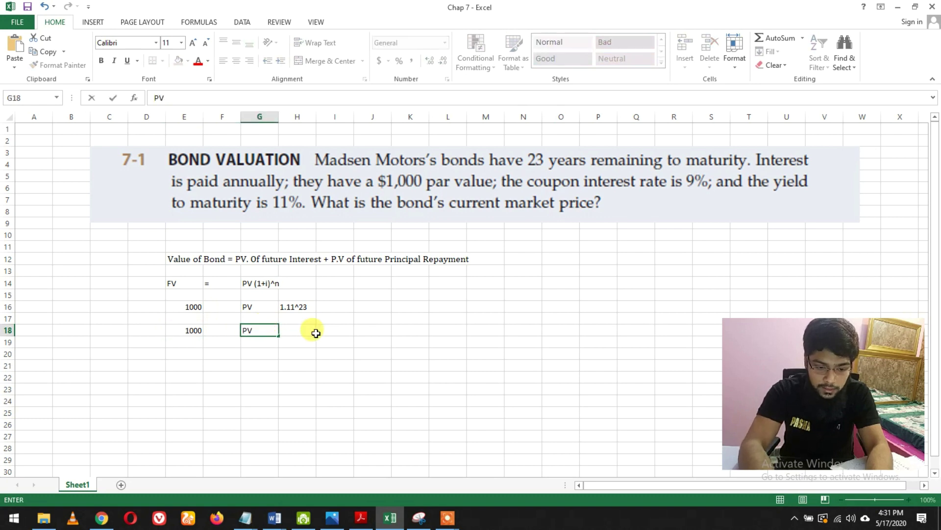
pyautogui.click(309, 329)
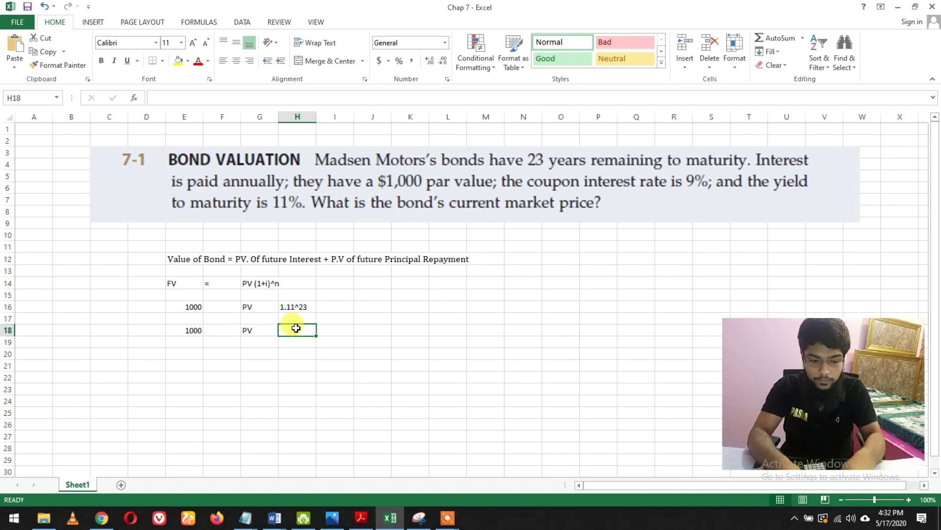
pyautogui.write('11.0')
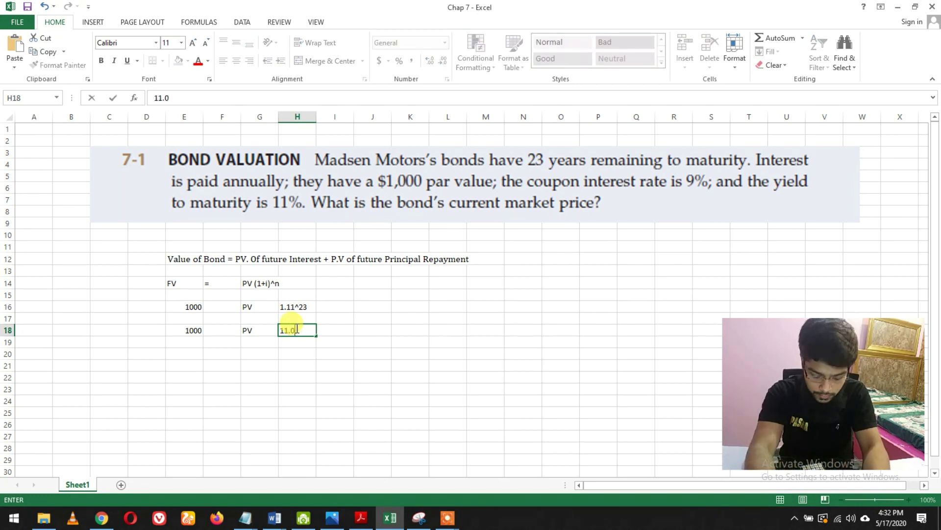
pyautogui.write('26')
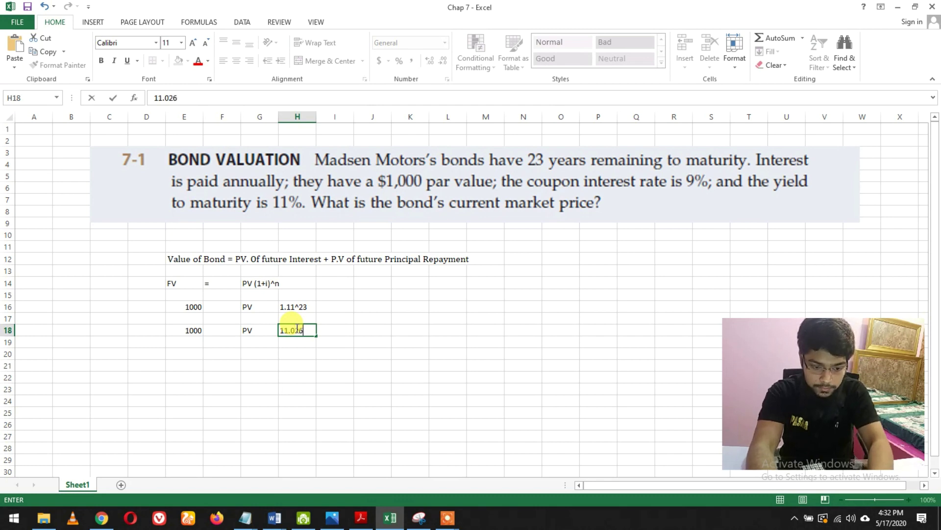
pyautogui.press('Return')
pyautogui.click(184, 342)
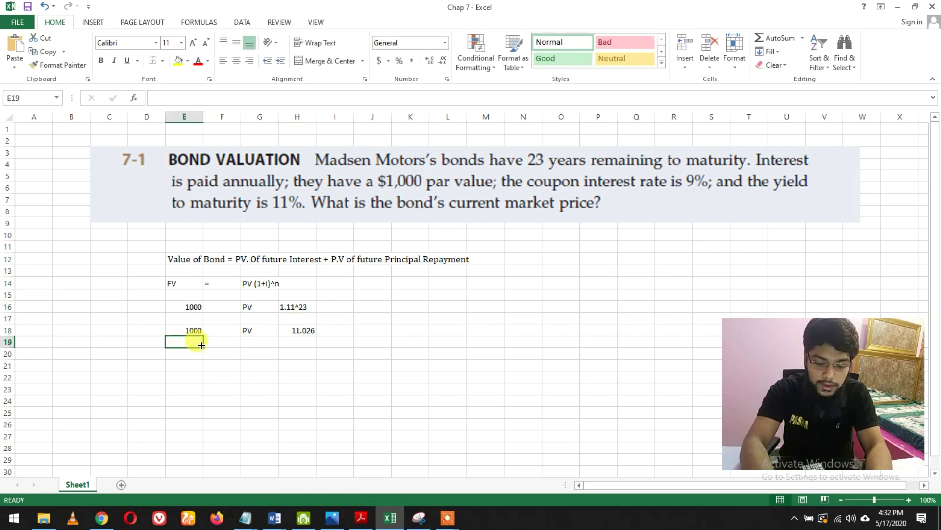
# Enter 1000/11.026 in E19 and its result 90.69 with a PV label in row 20.
pyautogui.write('1000/1')
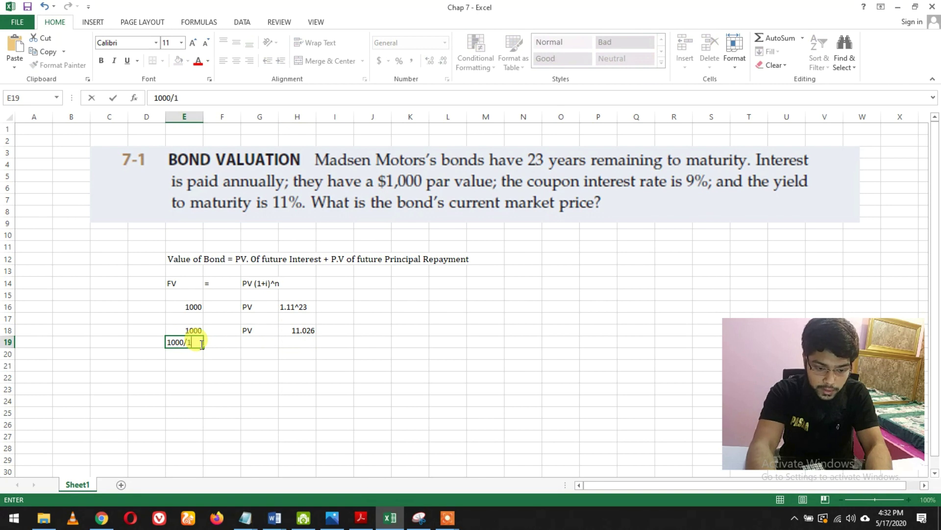
pyautogui.write('1.02')
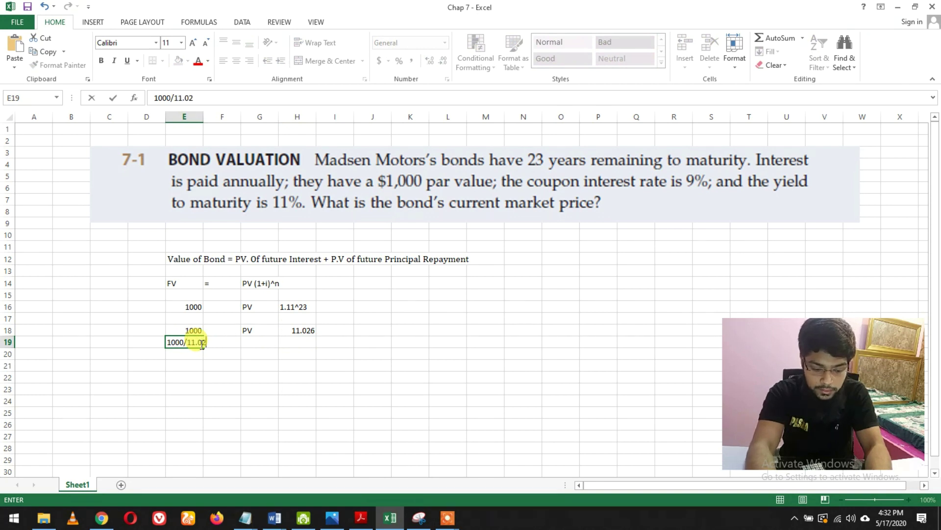
pyautogui.write('6')
pyautogui.press('Return')
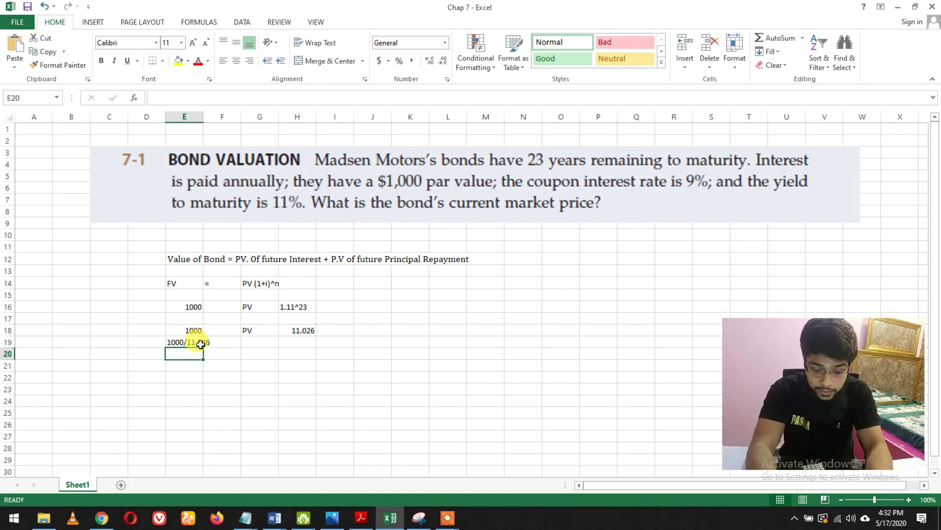
pyautogui.write('90.69')
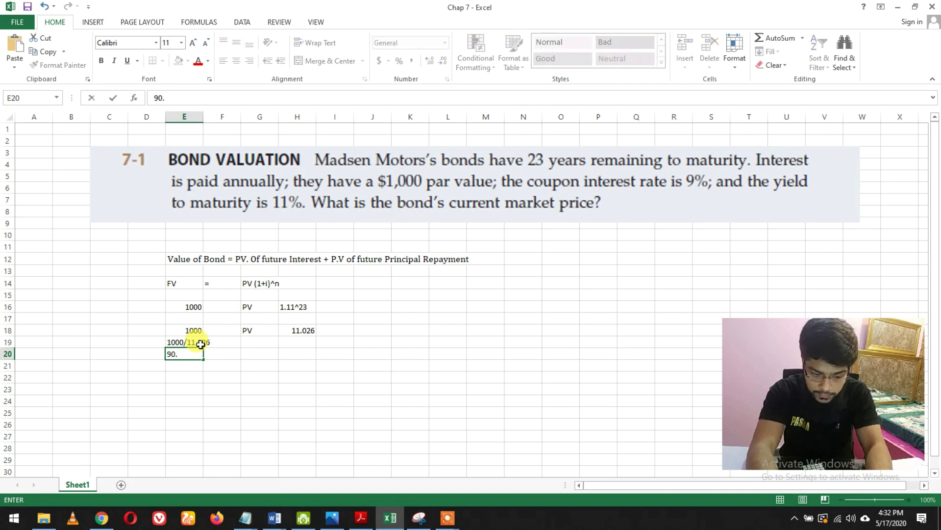
pyautogui.press('Tab')
pyautogui.press('Tab')
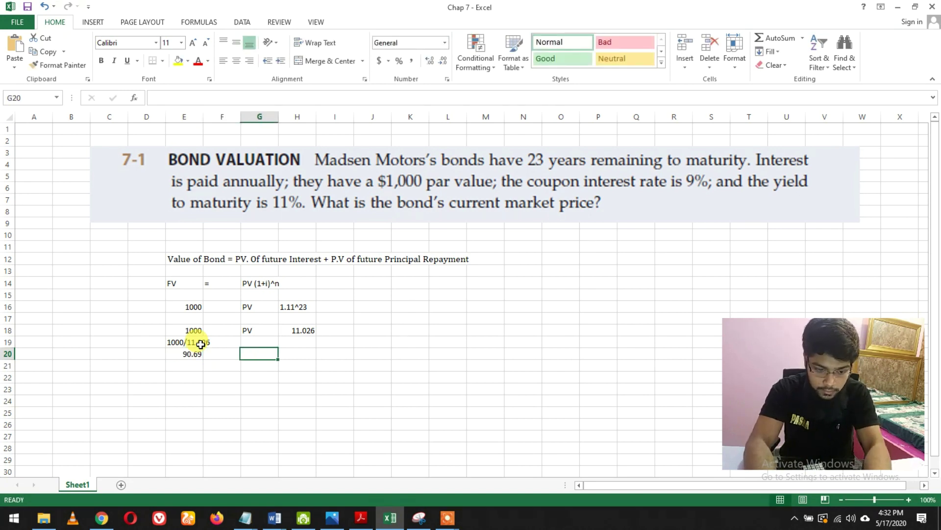
pyautogui.write('PV')
pyautogui.press('Return')
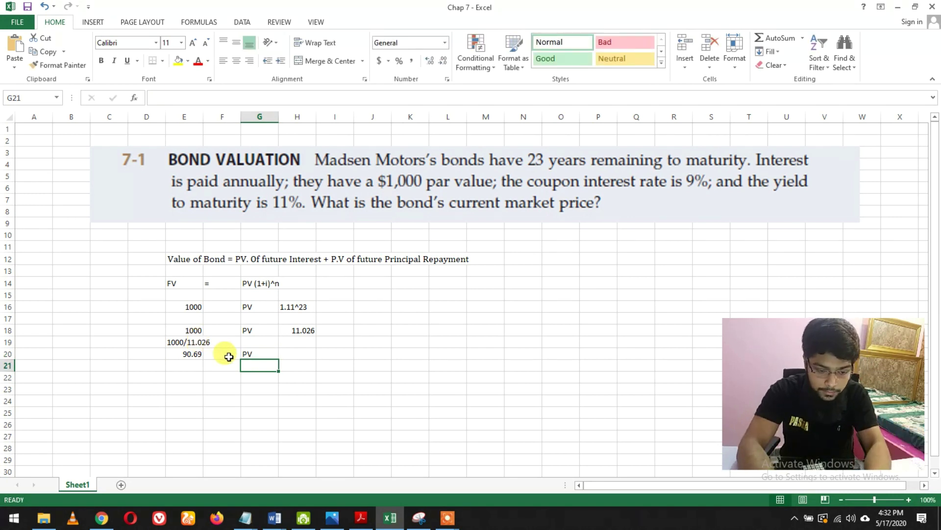
# Start a PV result label in E22.
pyautogui.click(186, 367)
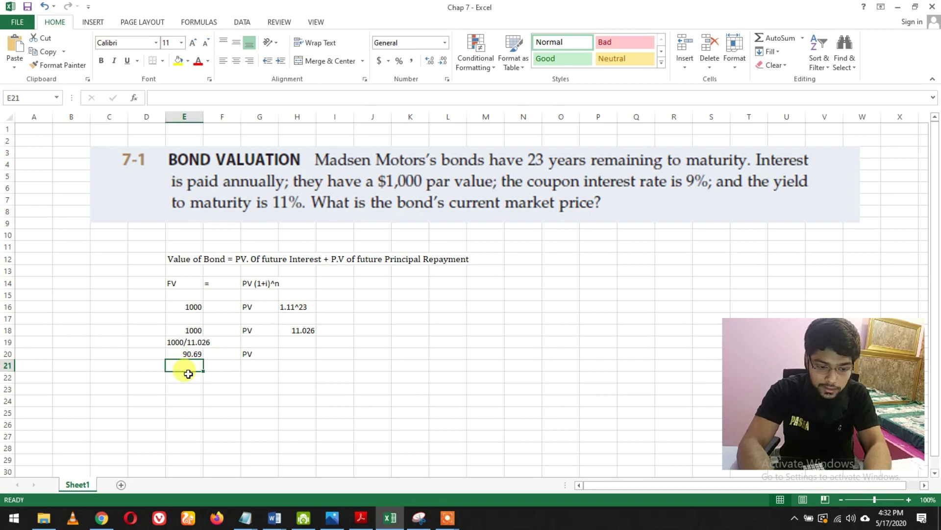
pyautogui.click(188, 375)
pyautogui.write('PV')
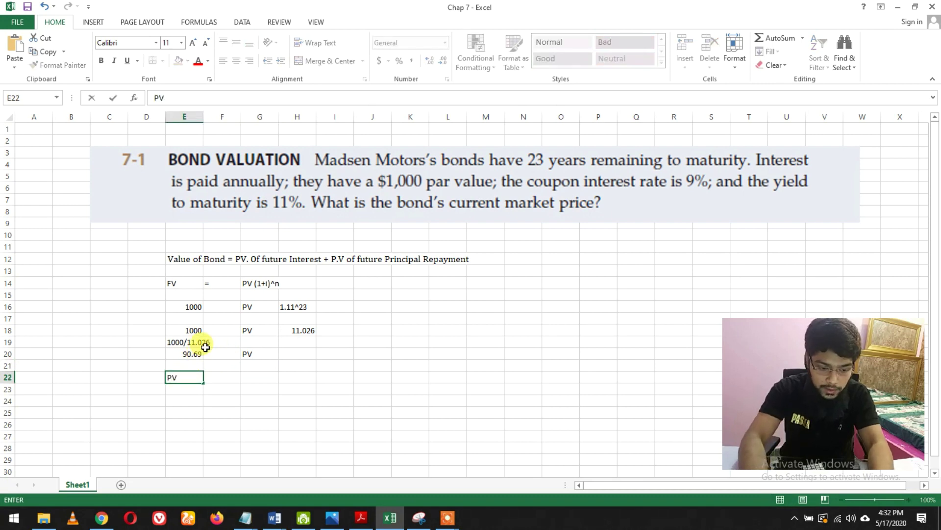
pyautogui.press('Tab')
# Complete row 22 to read PV1 = 90.69.
pyautogui.write('=')
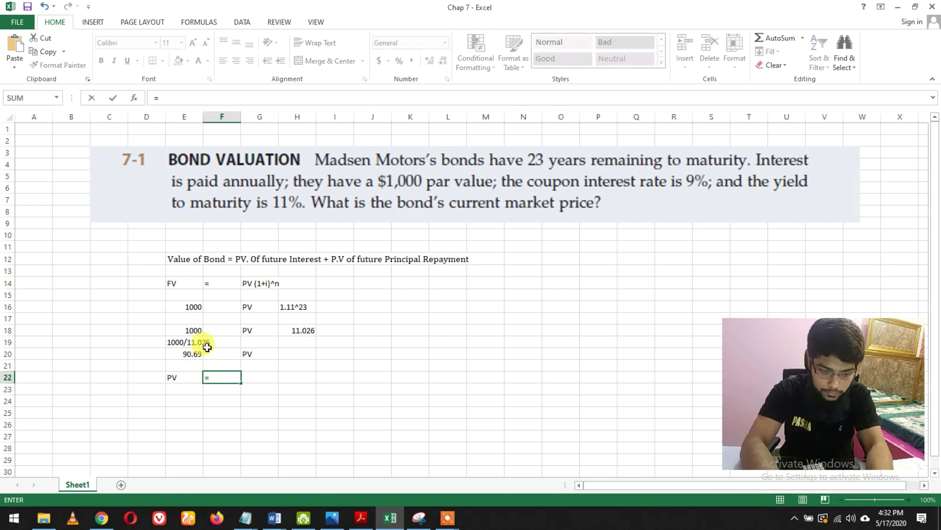
pyautogui.press('Return')
pyautogui.click(252, 376)
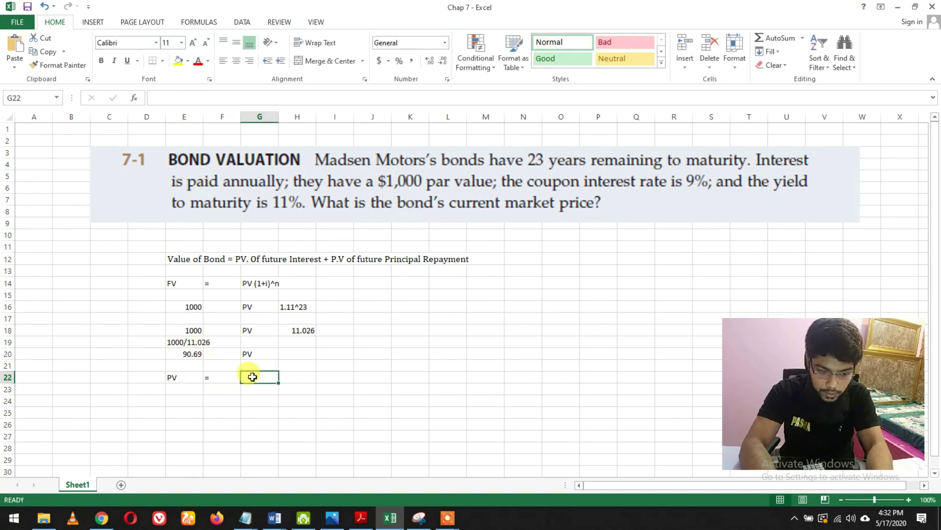
pyautogui.write('90.')
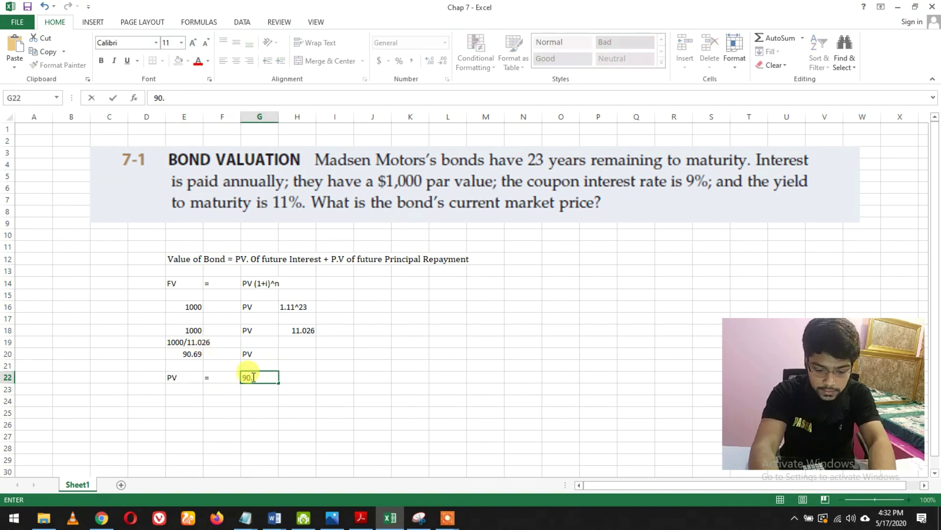
pyautogui.write('69')
pyautogui.press('Return')
pyautogui.doubleClick(179, 378)
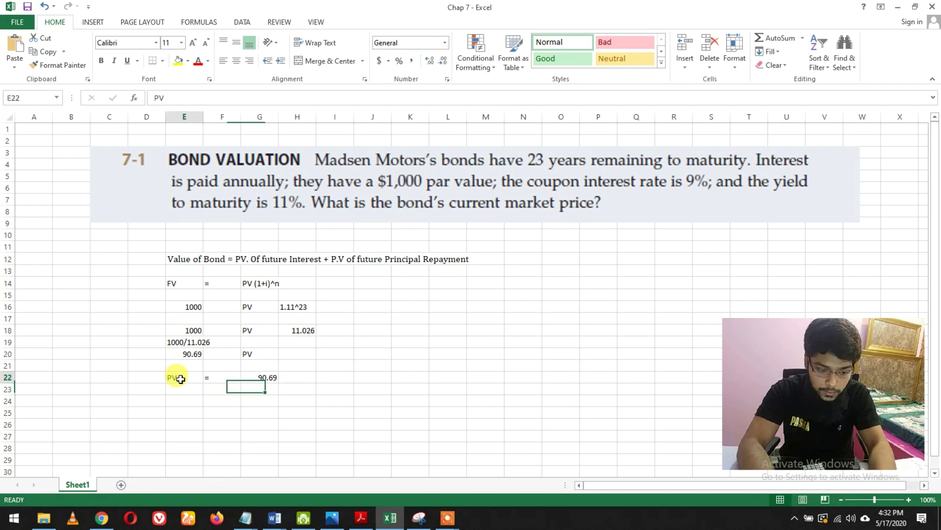
pyautogui.write('1')
pyautogui.click(191, 398)
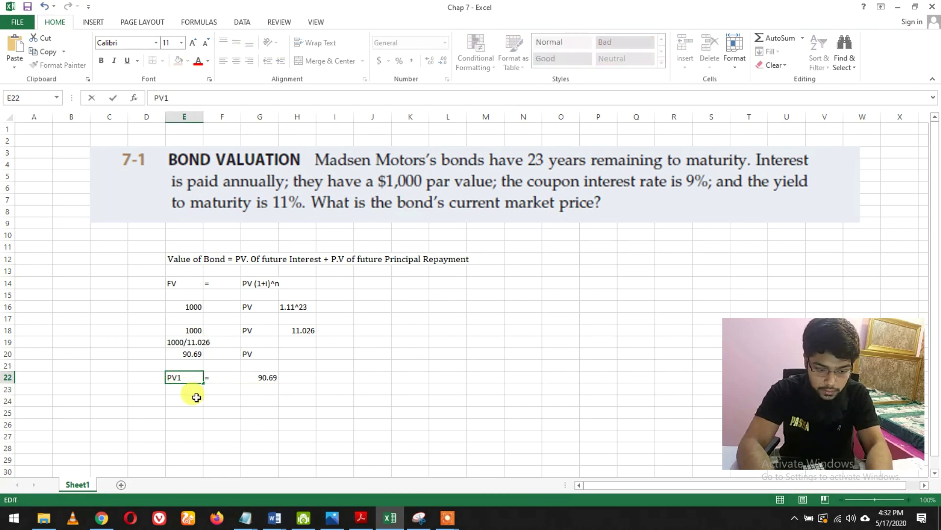
# Fill E22:G22 with yellow.
pyautogui.moveTo(192, 377); pyautogui.dragTo(257, 374)
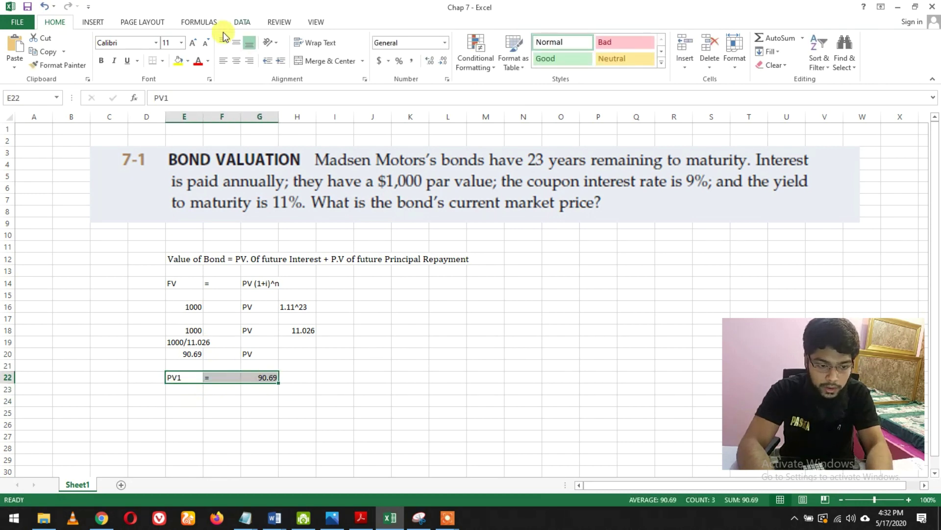
pyautogui.click(179, 60)
pyautogui.click(308, 349)
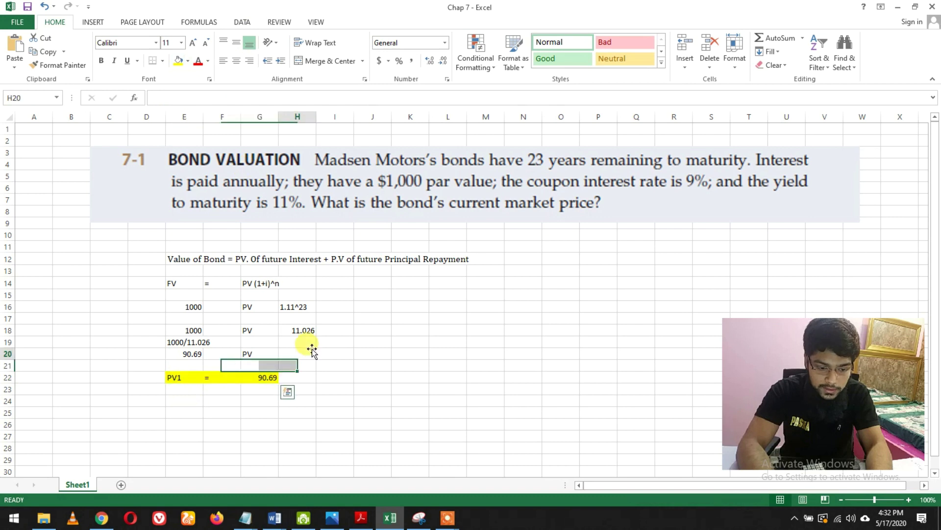
# Select the future interest and future principal parts of the row 12 heading.
pyautogui.click(300, 263)
pyautogui.moveTo(241, 256); pyautogui.dragTo(301, 259)
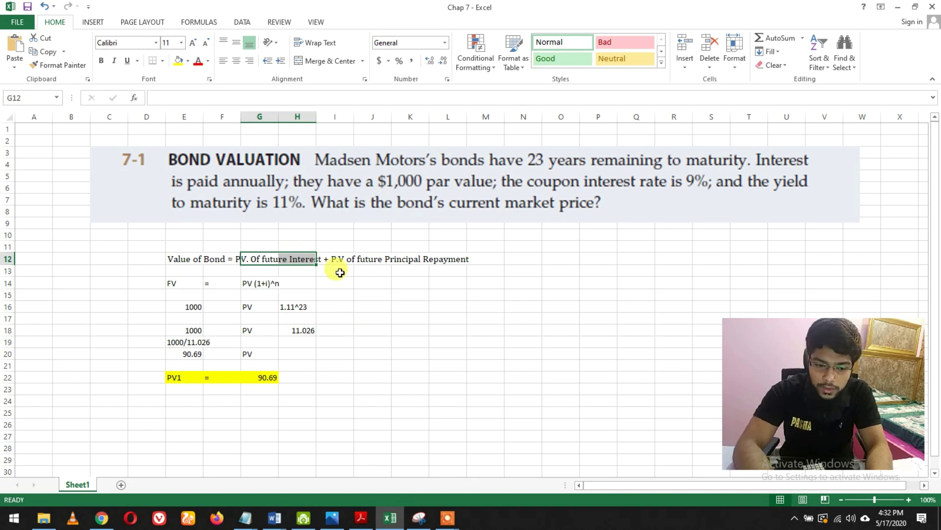
pyautogui.moveTo(342, 259); pyautogui.dragTo(460, 261)
pyautogui.click(246, 260)
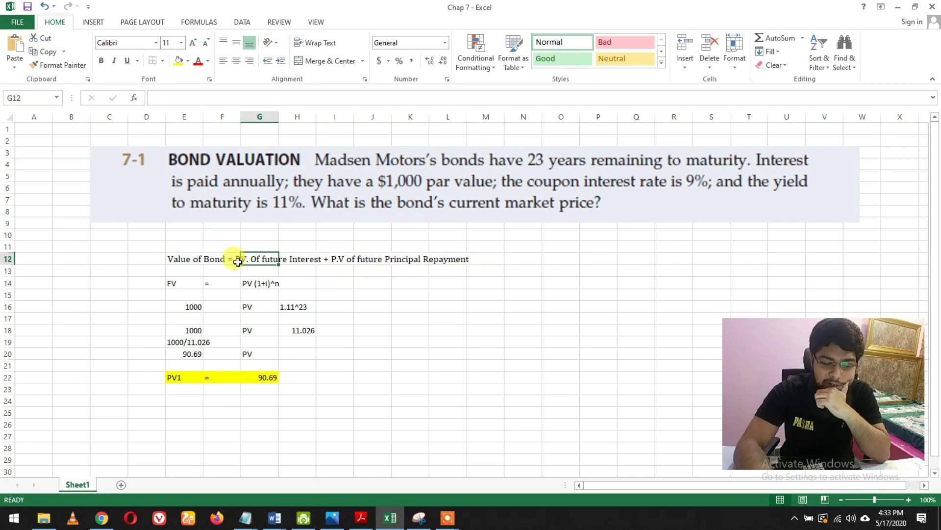
# Enter PV in E24 and a plain equals sign in F24.
pyautogui.click(175, 403)
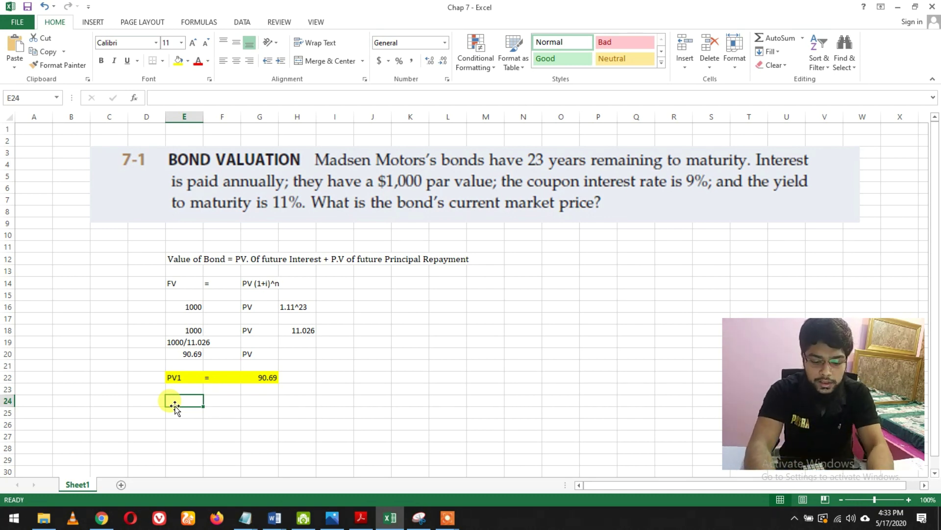
pyautogui.write('PV')
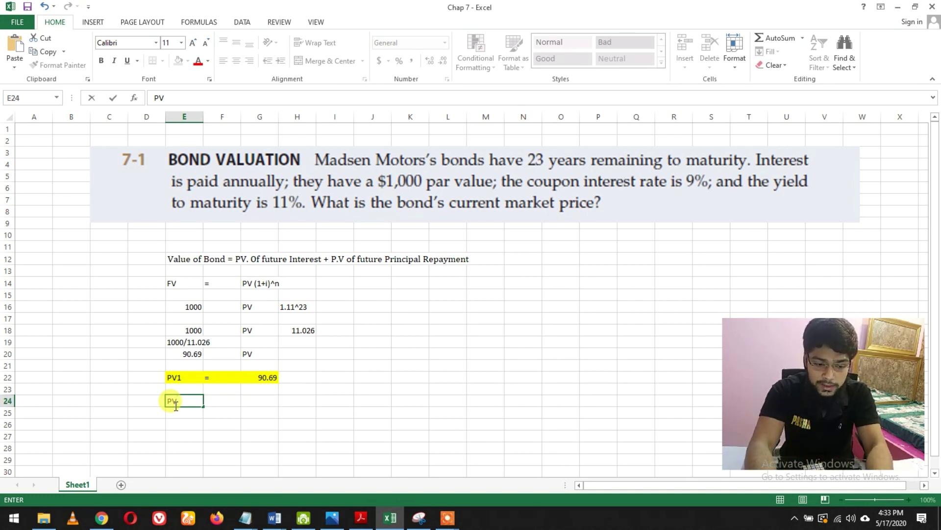
pyautogui.press('Tab')
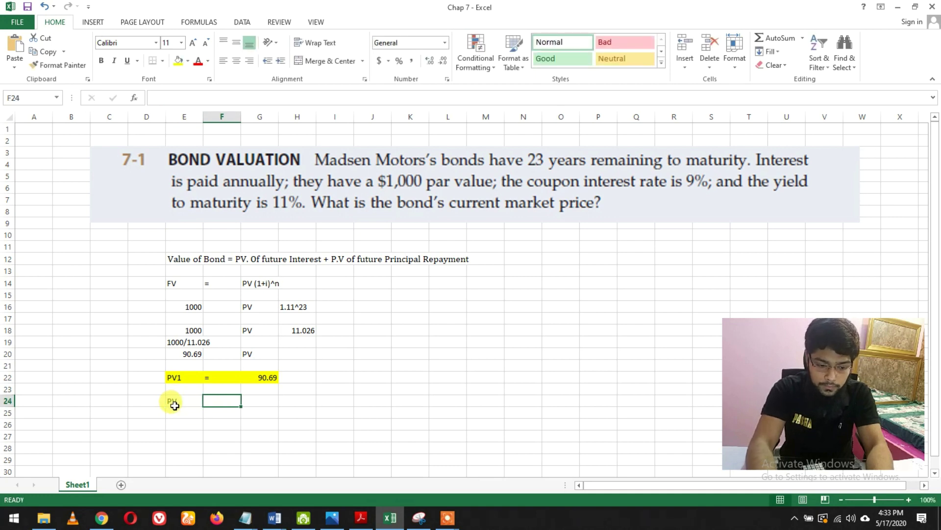
pyautogui.write('=')
pyautogui.press('Right')
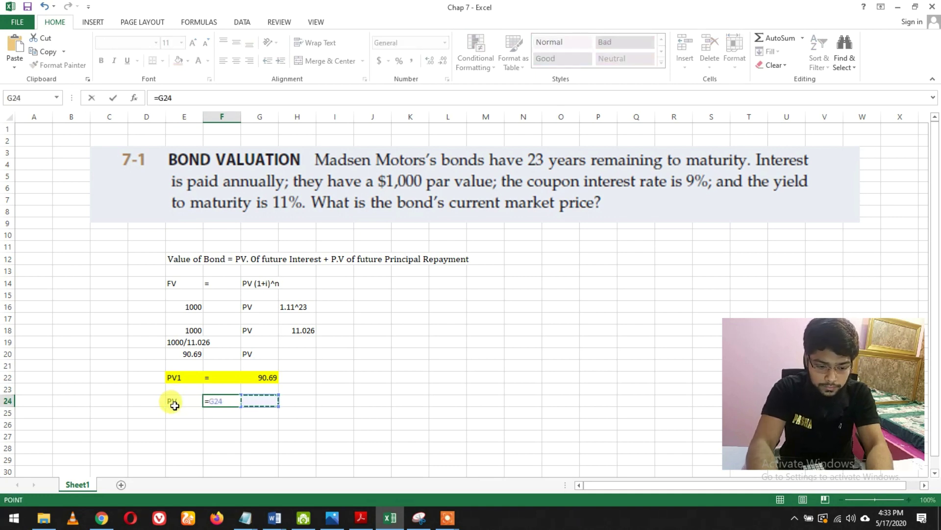
pyautogui.press('BackSpace')
pyautogui.press('BackSpace')
pyautogui.press('BackSpace')
pyautogui.press('Return')
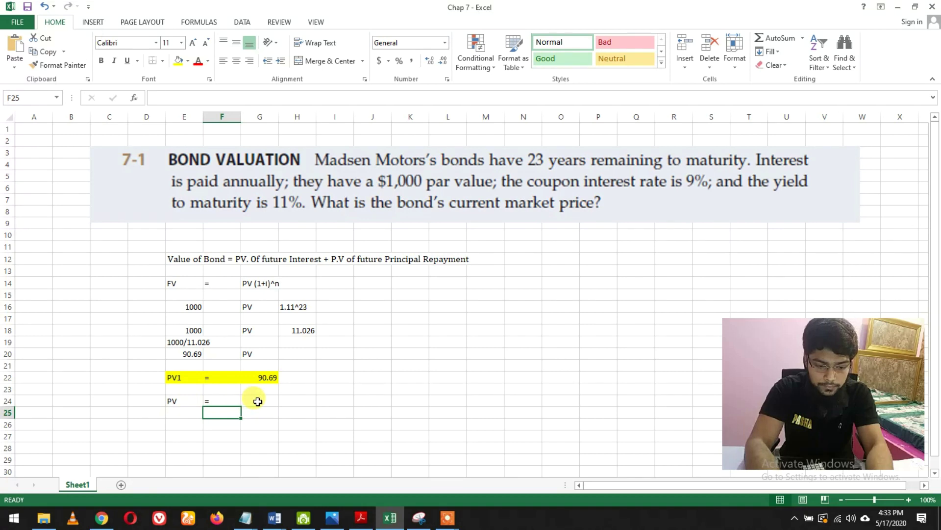
# Write 'C.F/ PMT/Coupon payment' in G24, fixing typos, and select it across G24:I24.
pyautogui.click(256, 399)
pyautogui.write('C')
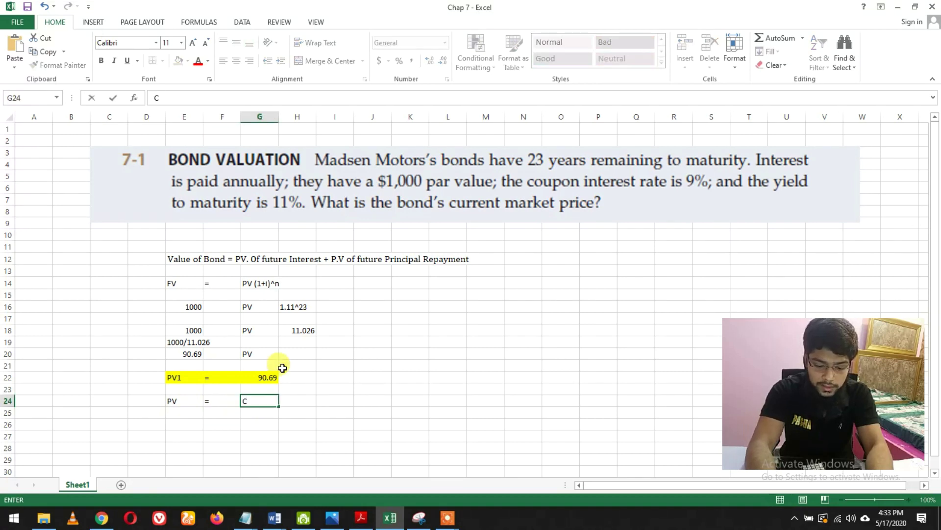
pyautogui.write('.')
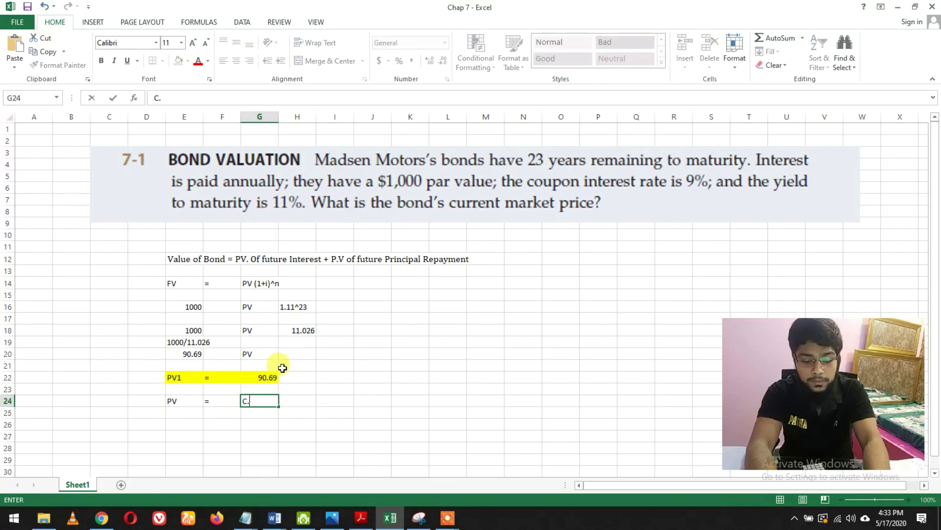
pyautogui.write('F/ PMT')
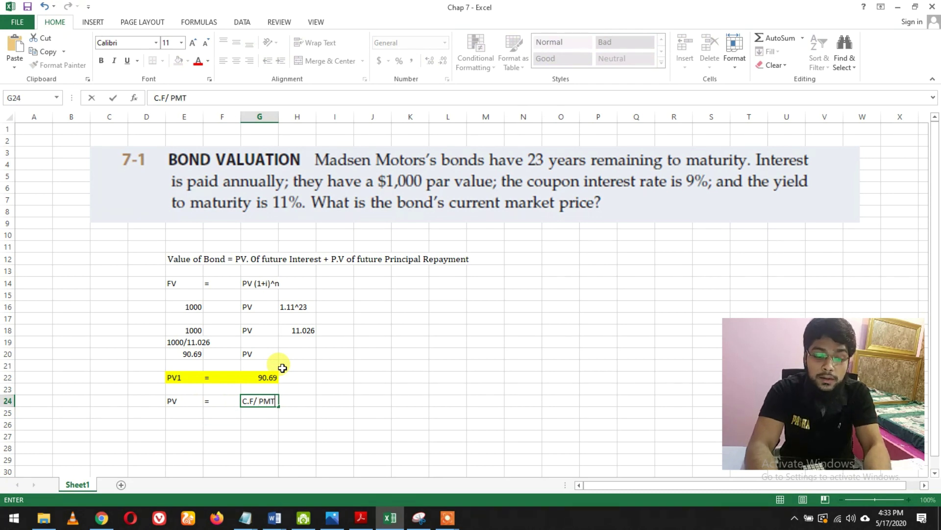
pyautogui.write('/C')
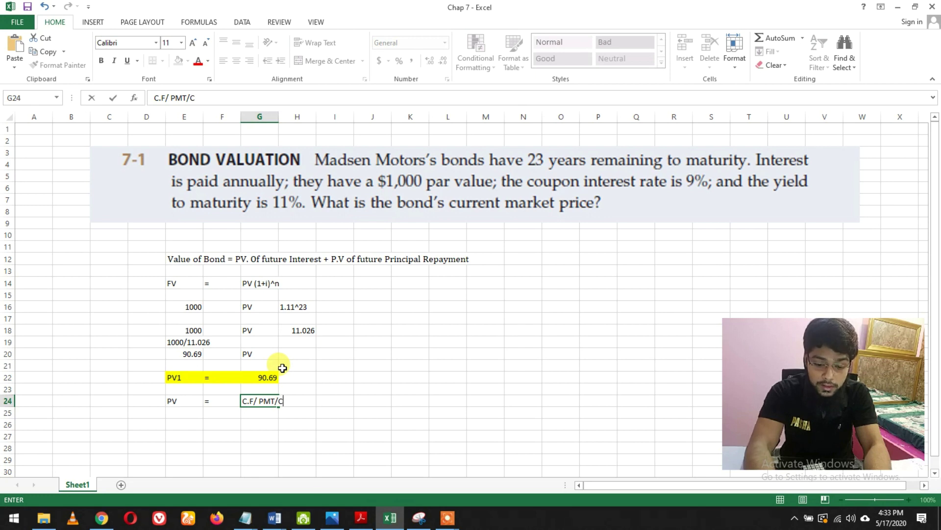
pyautogui.write('opon')
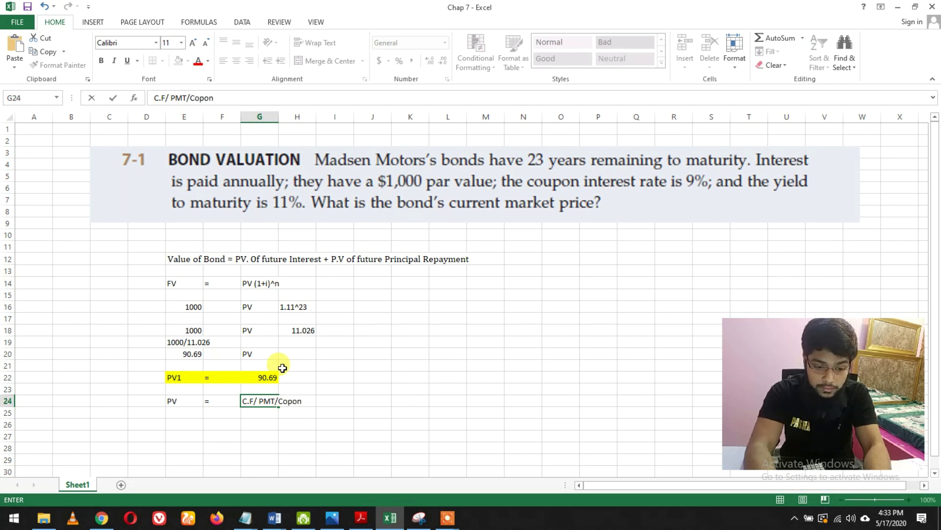
pyautogui.press('BackSpace')
pyautogui.press('BackSpace')
pyautogui.press('BackSpace')
pyautogui.press('BackSpace')
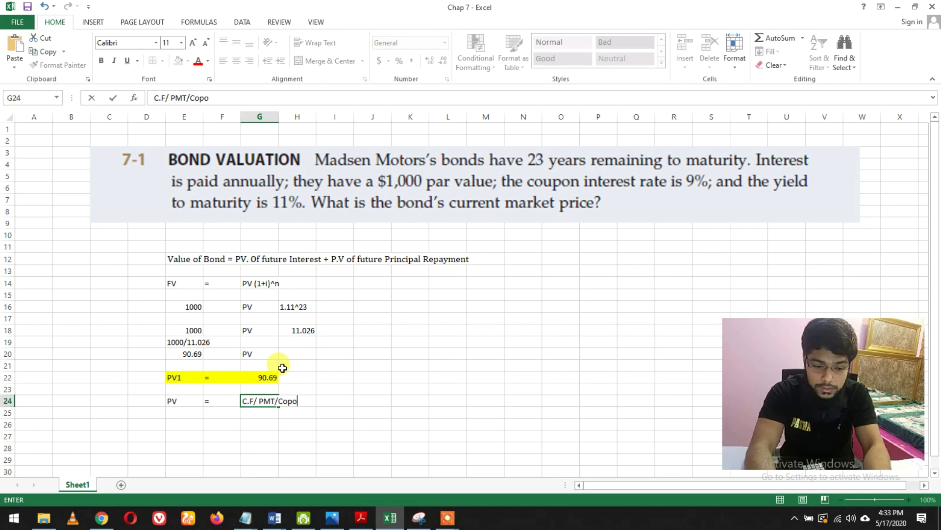
pyautogui.write('upon ')
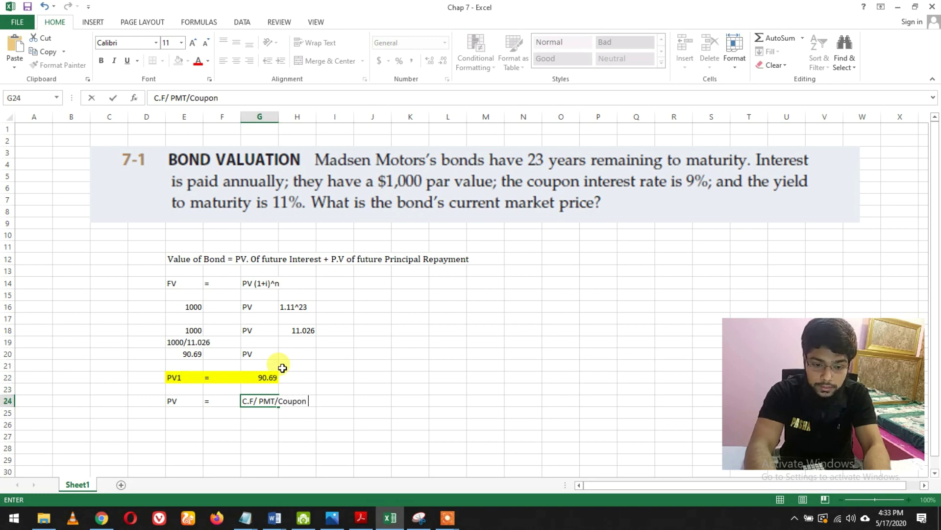
pyautogui.write('interest')
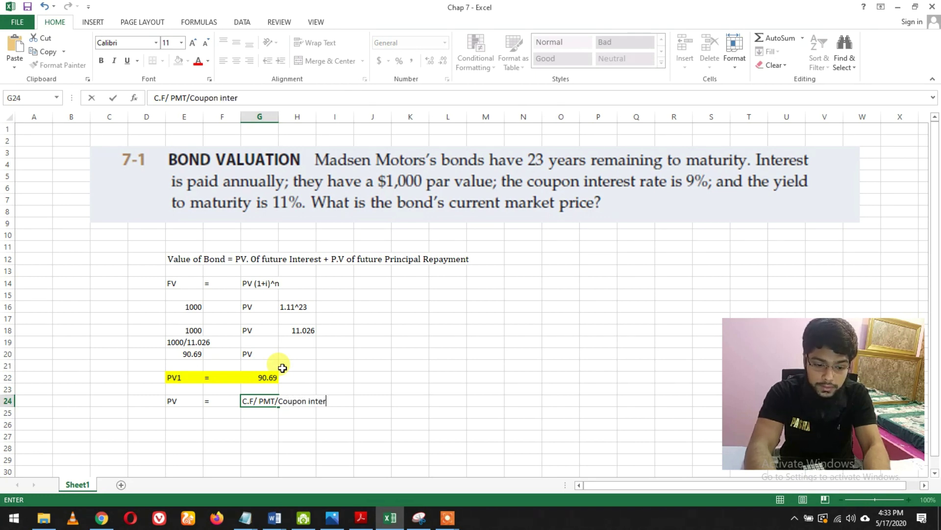
pyautogui.press('BackSpace')
pyautogui.press('BackSpace')
pyautogui.press('BackSpace')
pyautogui.press('BackSpace')
pyautogui.press('BackSpace')
pyautogui.press('BackSpace')
pyautogui.press('BackSpace')
pyautogui.press('BackSpace')
pyautogui.write('payment')
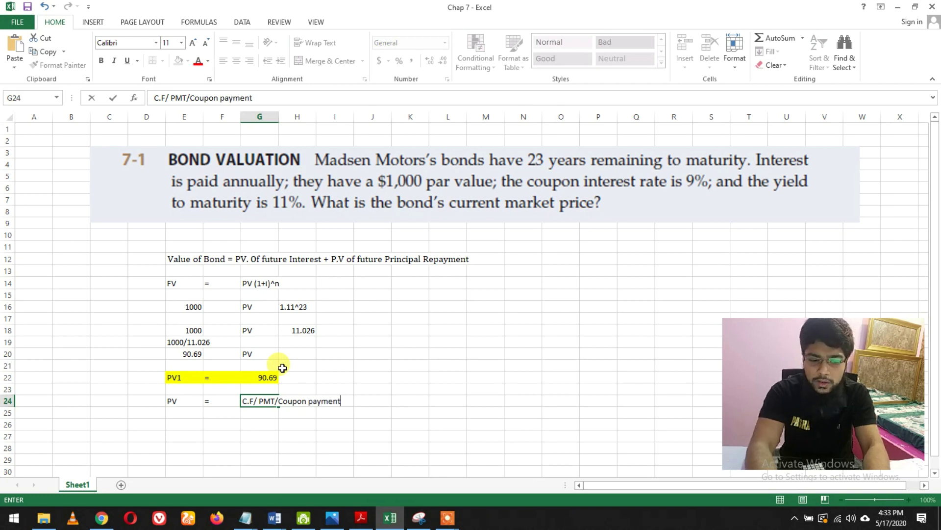
pyautogui.press('Return')
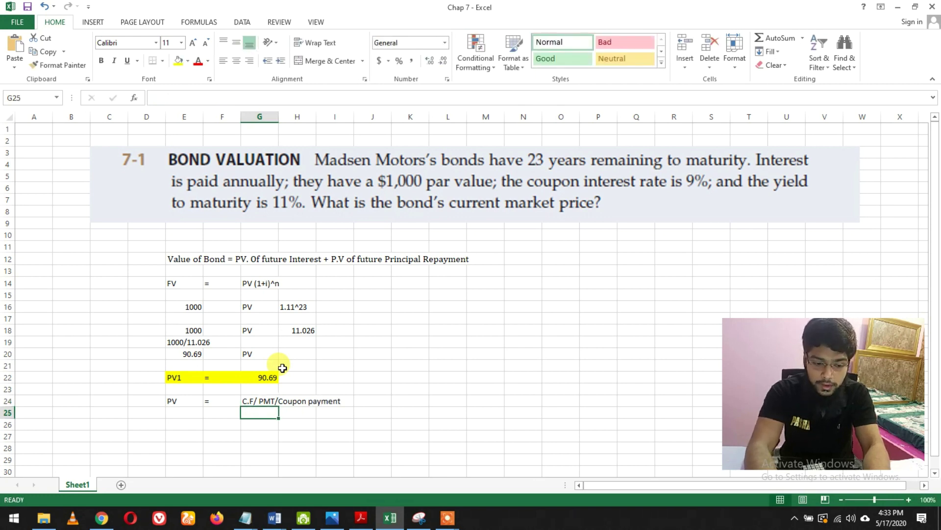
pyautogui.click(271, 398)
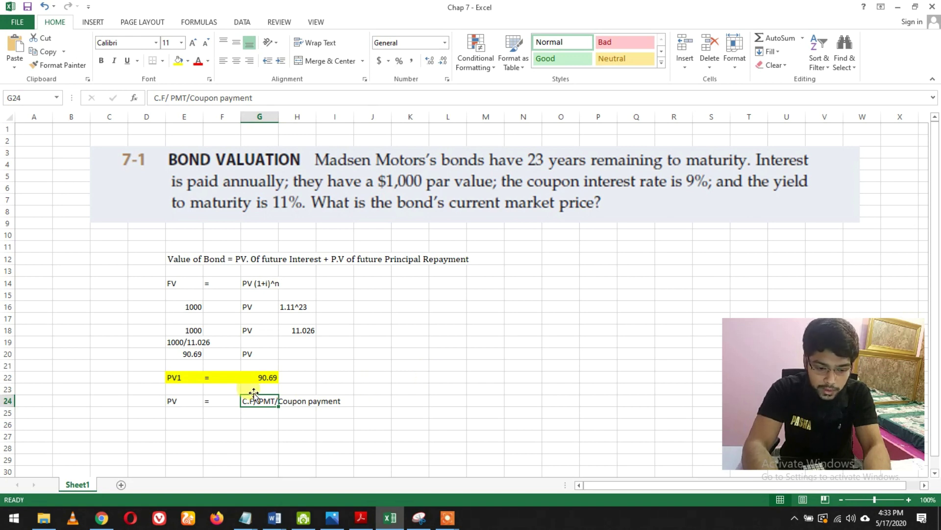
pyautogui.moveTo(254, 393); pyautogui.dragTo(348, 402)
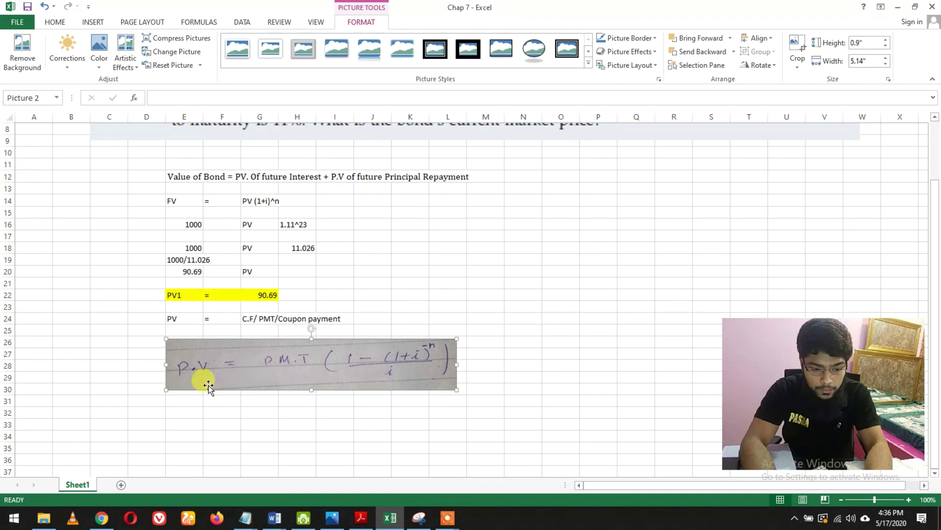
# Deselect the inserted annuity formula image by clicking a cell below it.
pyautogui.click(277, 416)
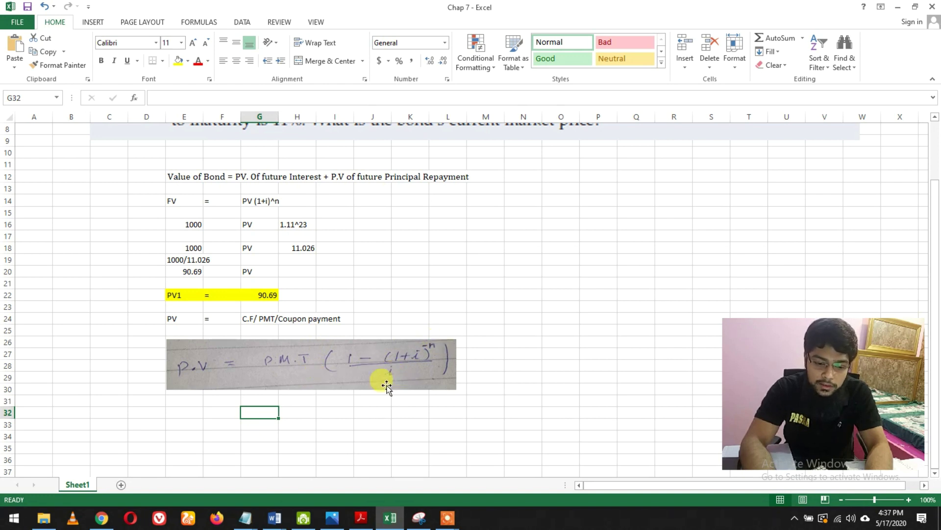
# Enter P.V in F32 and = in G32, glancing back at the problem statement.
pyautogui.click(210, 408)
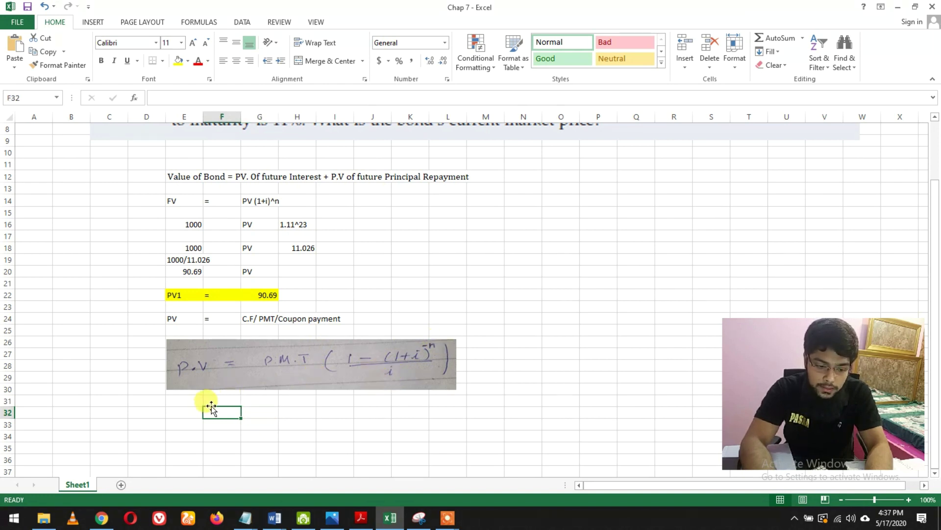
pyautogui.write('P.V')
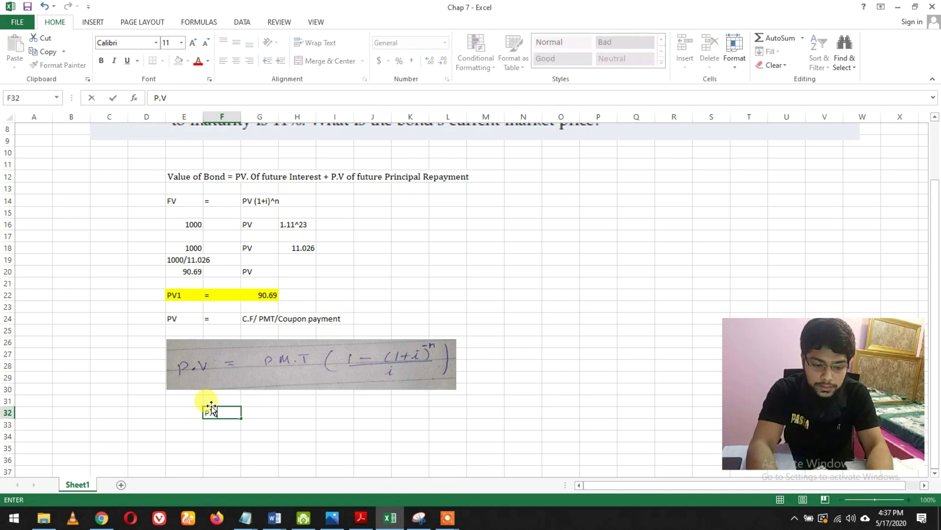
pyautogui.press('Tab')
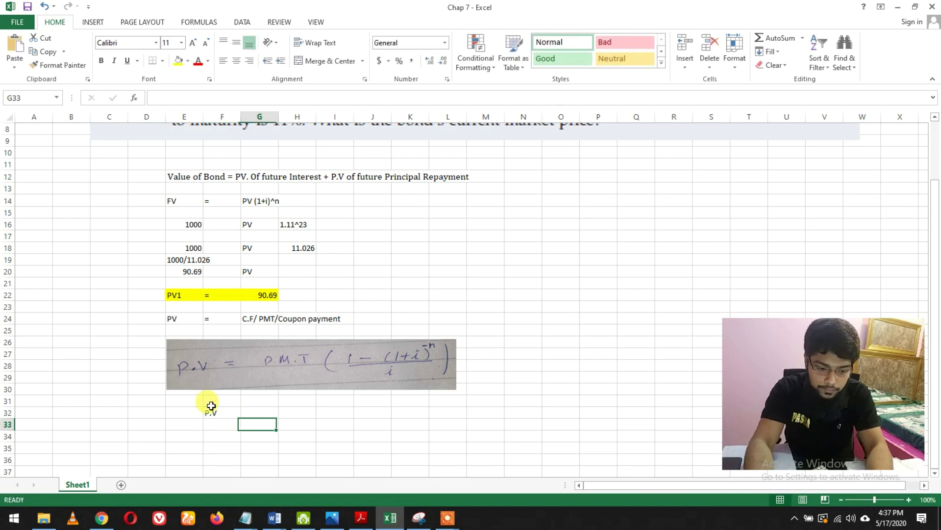
pyautogui.write("'=")
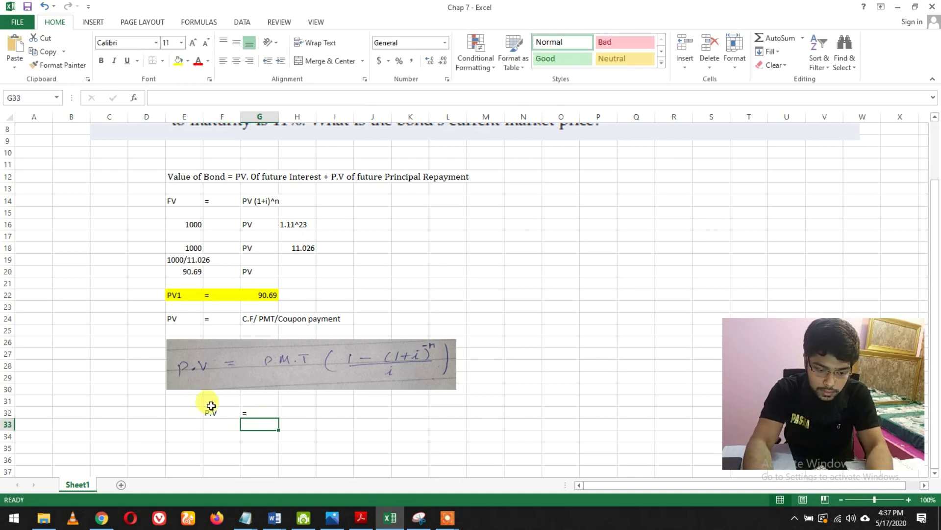
pyautogui.press('Tab')
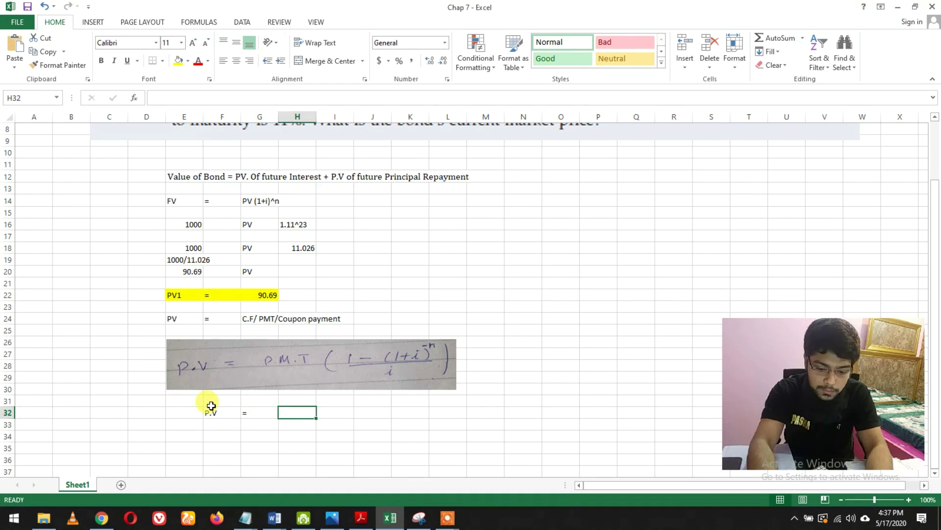
pyautogui.write('(')
pyautogui.press('Up')
pyautogui.press('Up')
pyautogui.press('Up')
pyautogui.press('Up')
pyautogui.press('Up')
pyautogui.press('Up')
pyautogui.press('Up')
pyautogui.press('Up')
pyautogui.press('Up')
pyautogui.press('Up')
pyautogui.press('Up')
pyautogui.press('Up')
pyautogui.press('Up')
pyautogui.press('Up')
pyautogui.press('Up')
pyautogui.press('Up')
pyautogui.press('Up')
pyautogui.press('Up')
pyautogui.press('Up')
pyautogui.press('Up')
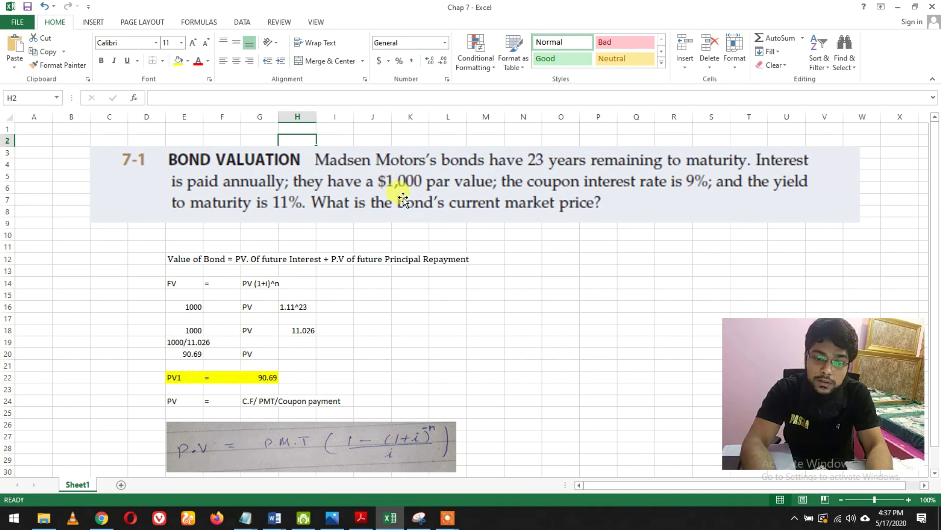
pyautogui.press('pagedown')
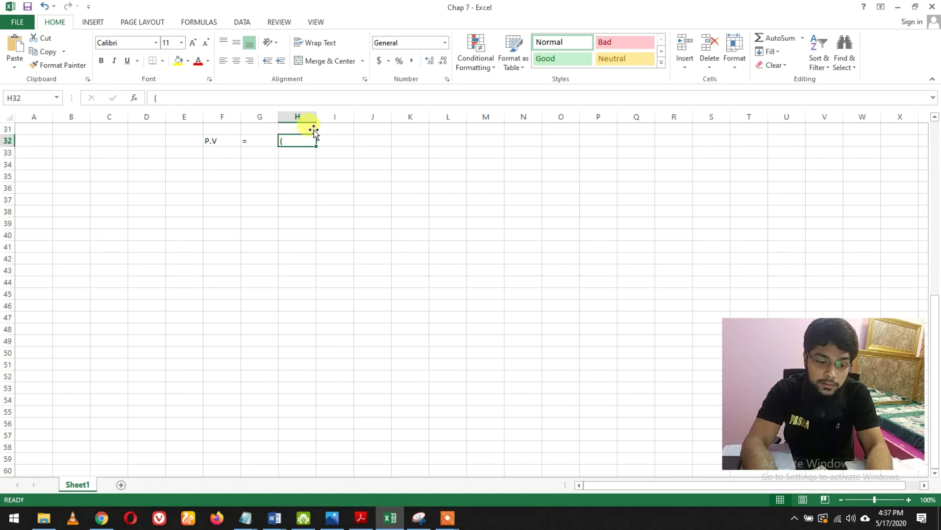
# Put 90 in H32 and an opening bracket in J32.
pyautogui.write('(')
pyautogui.press('BackSpace')
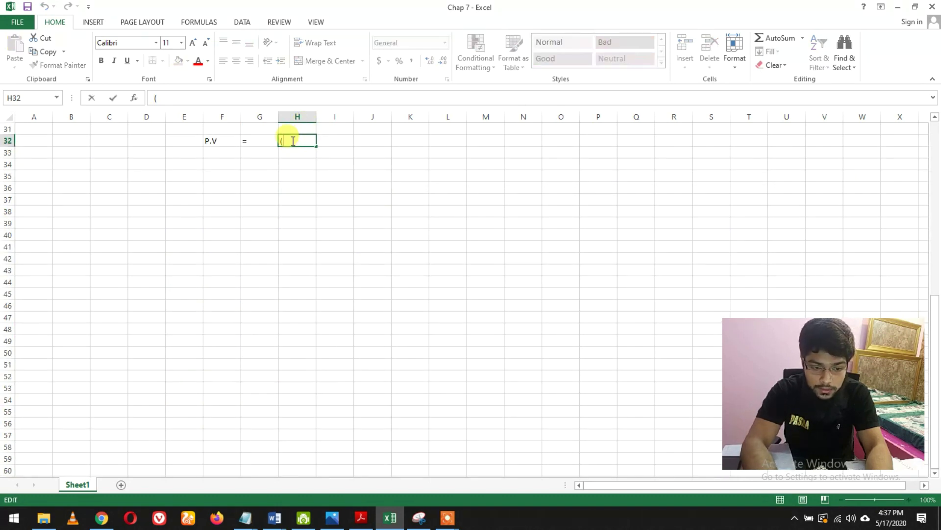
pyautogui.write('90')
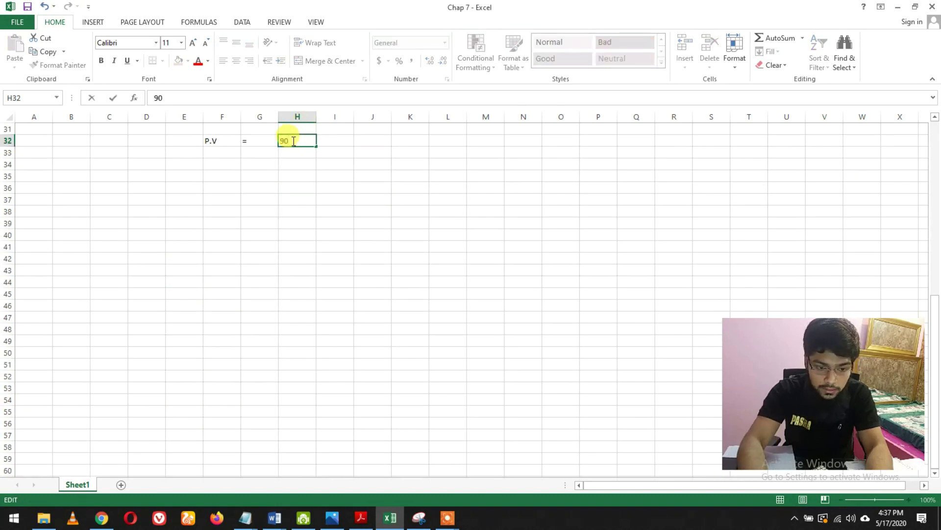
pyautogui.click(343, 141)
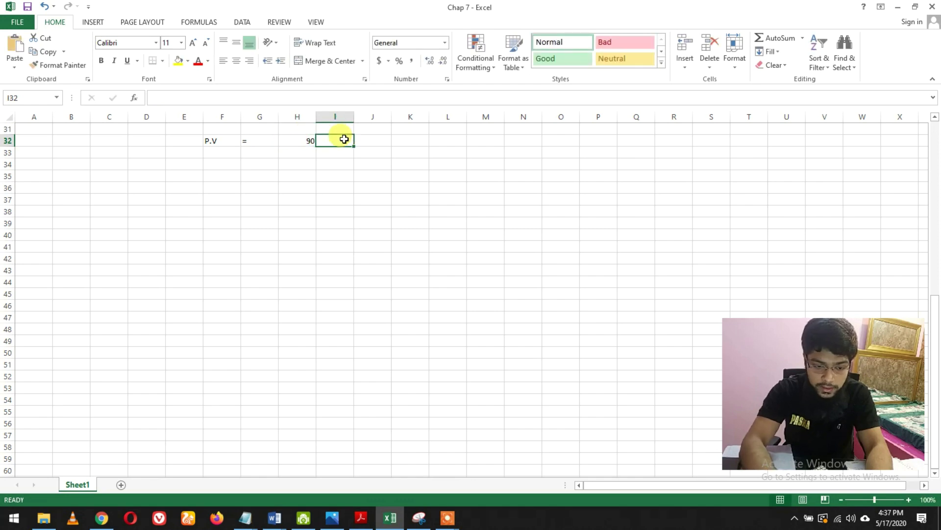
pyautogui.click(362, 141)
pyautogui.write('(')
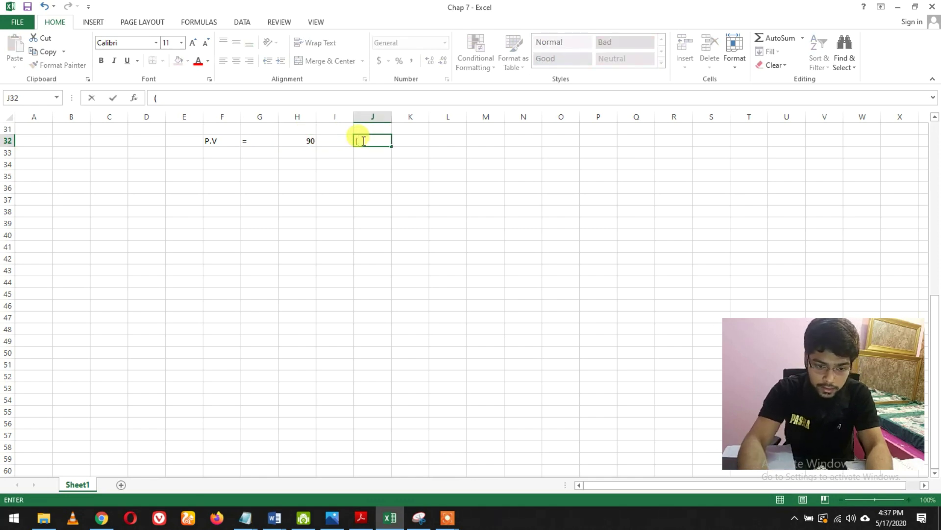
pyautogui.hotkey('ctrl', 'Return')
pyautogui.scroll(8, 364, 141)
pyautogui.scroll(-8, 364, 141)
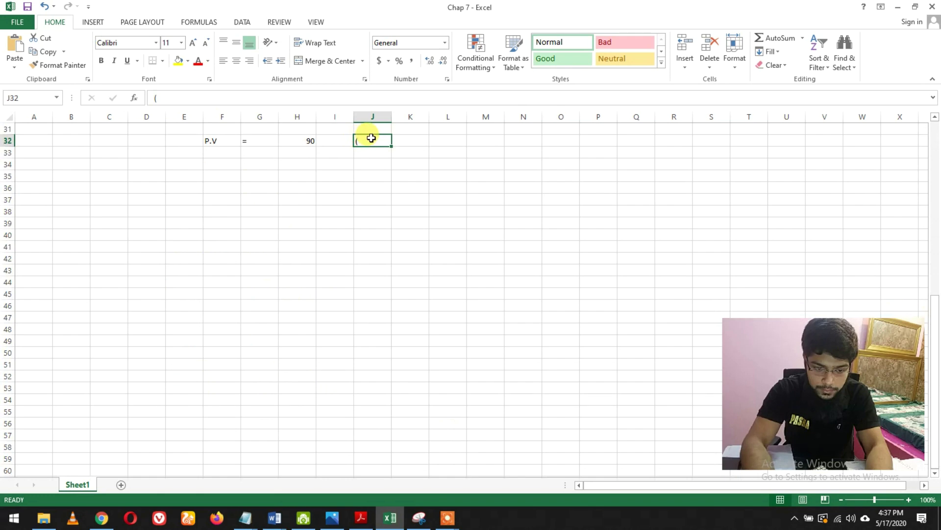
pyautogui.scroll(1, 938, 335)
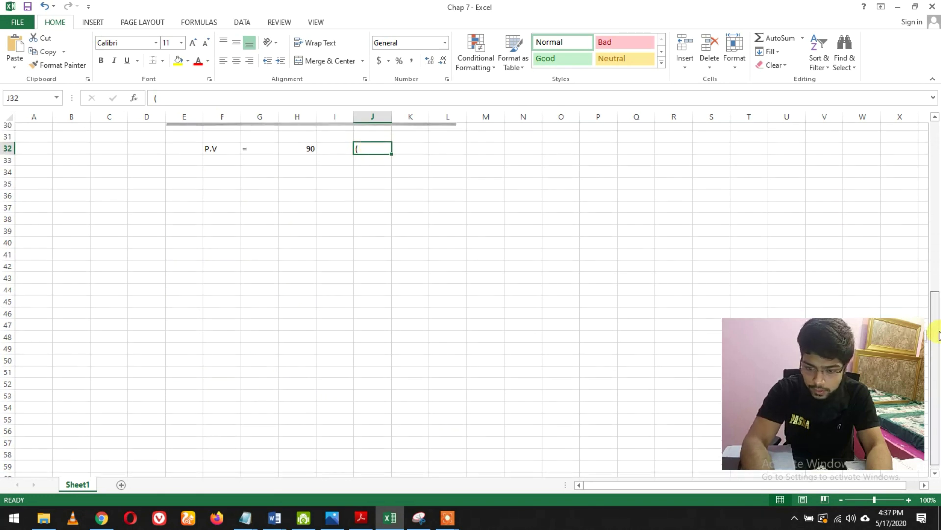
pyautogui.moveTo(938, 335); pyautogui.dragTo(931, 201)
pyautogui.click(374, 411)
# Type (1-(1.11 in J32 to start the annuity factor.
pyautogui.write('(')
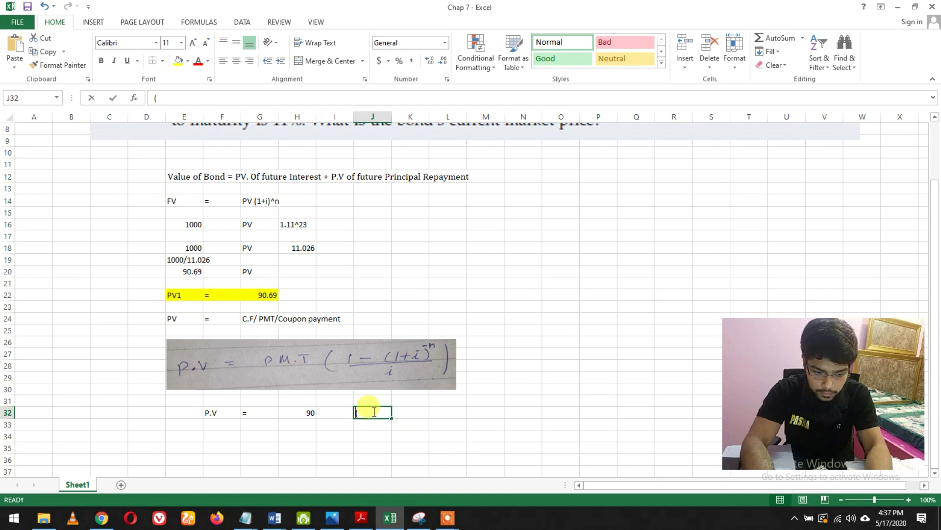
pyautogui.write('1-')
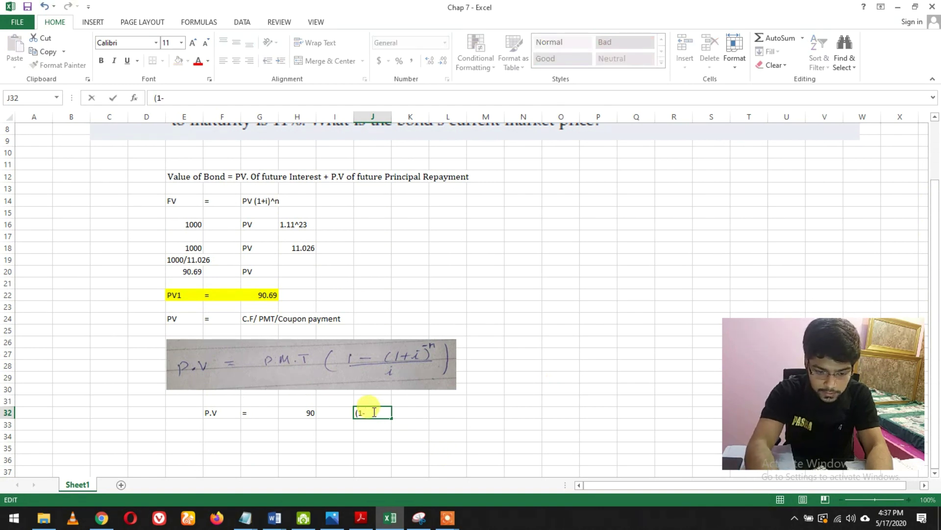
pyautogui.write('(1')
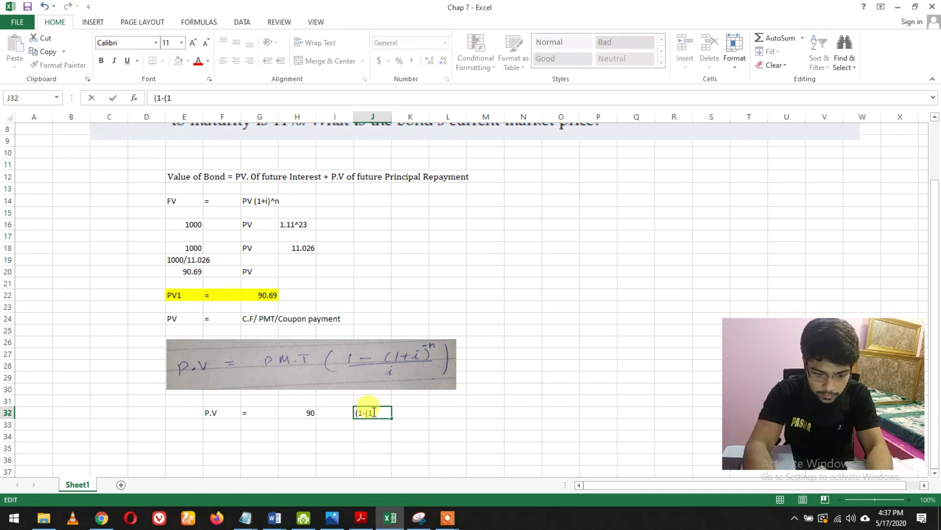
pyautogui.write('.11')
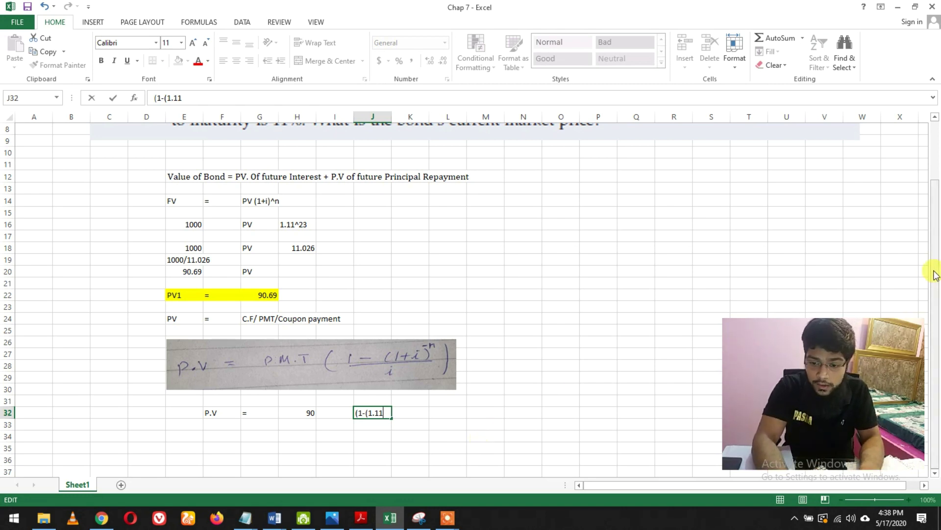
# Complete J32's annuity factor as (1-(1.11)^-23 ) / 0.11 by adding )^-23 ) and then / 0.11.
pyautogui.moveTo(935, 273); pyautogui.dragTo(935, 226)
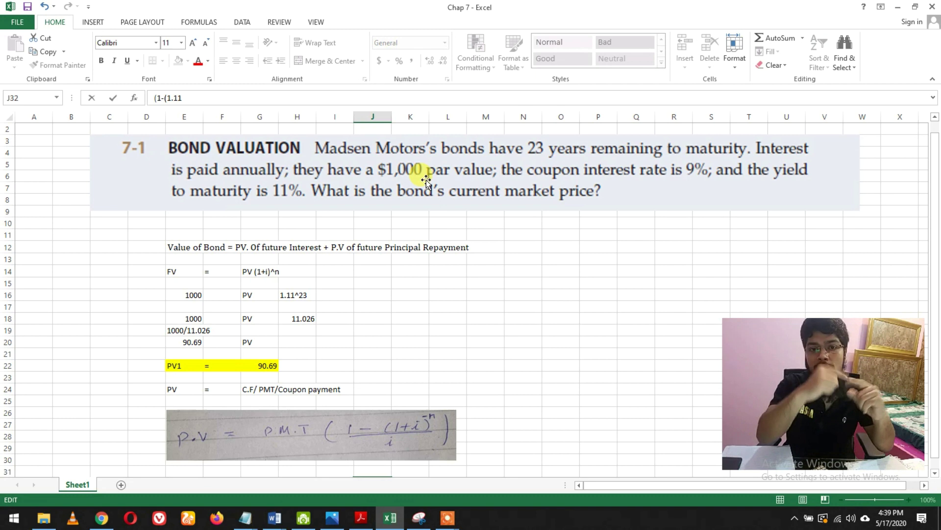
pyautogui.moveTo(935, 164); pyautogui.dragTo(934, 293)
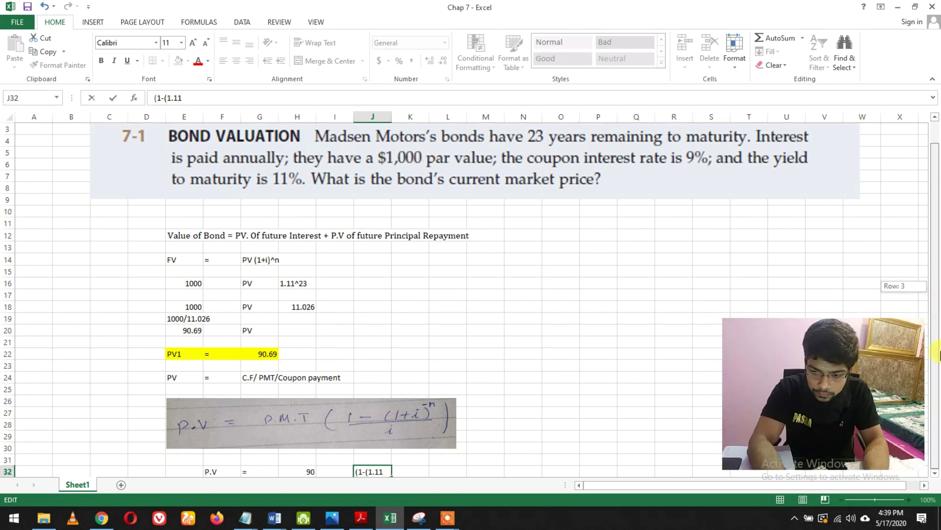
pyautogui.click(935, 472)
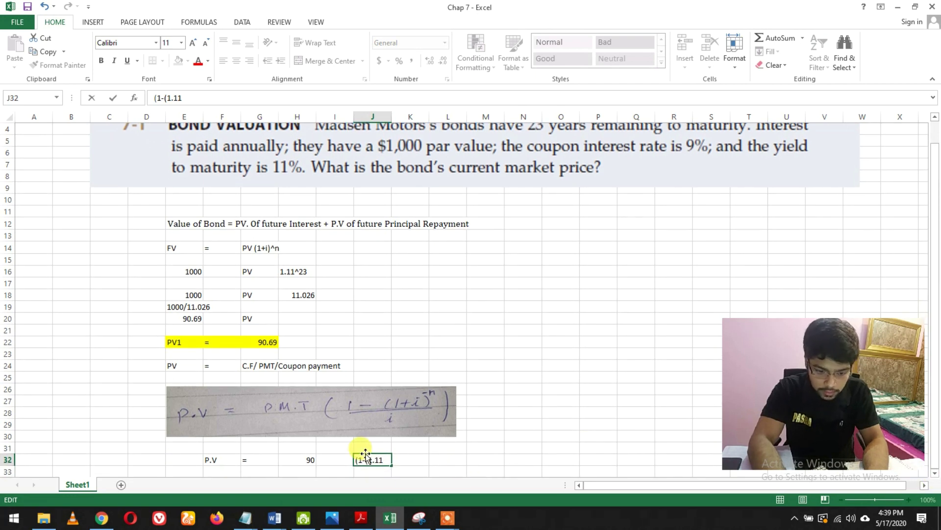
pyautogui.write(')')
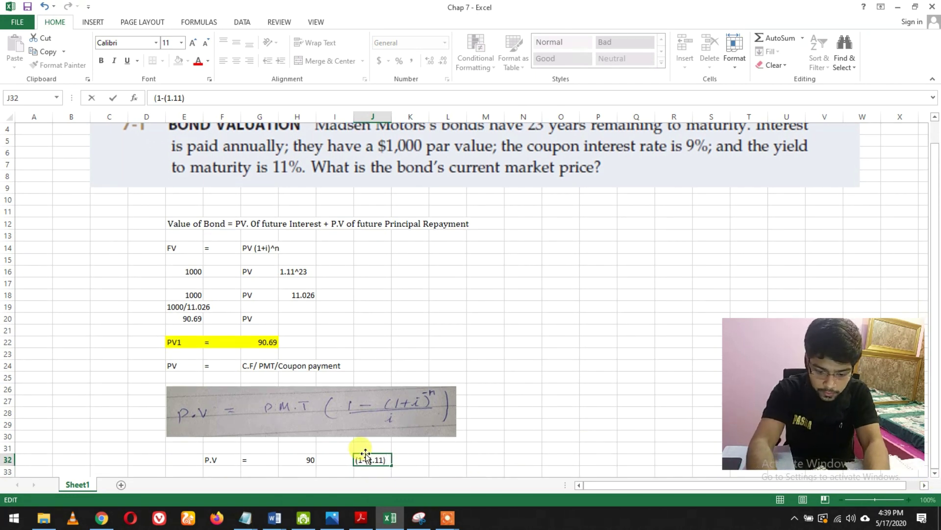
pyautogui.write('^')
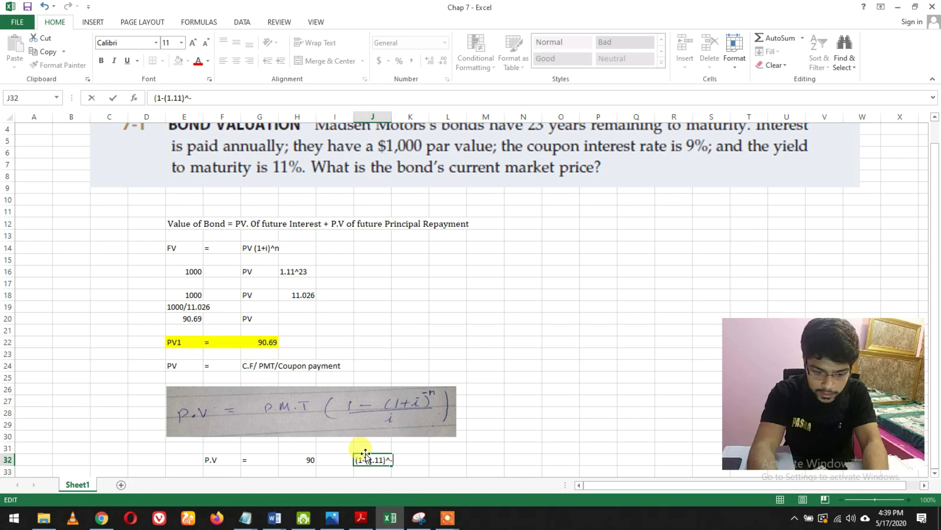
pyautogui.write('-23')
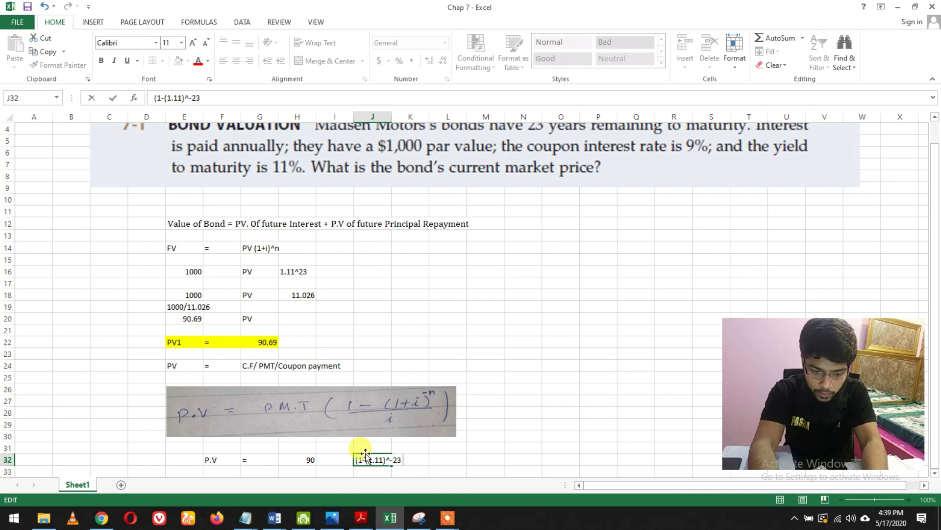
pyautogui.write(' )')
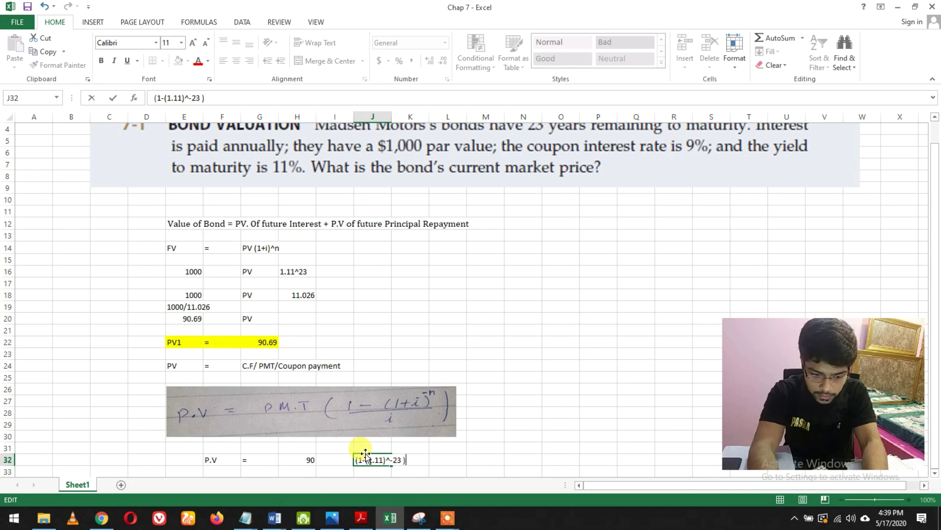
pyautogui.press('Return')
pyautogui.click(363, 459)
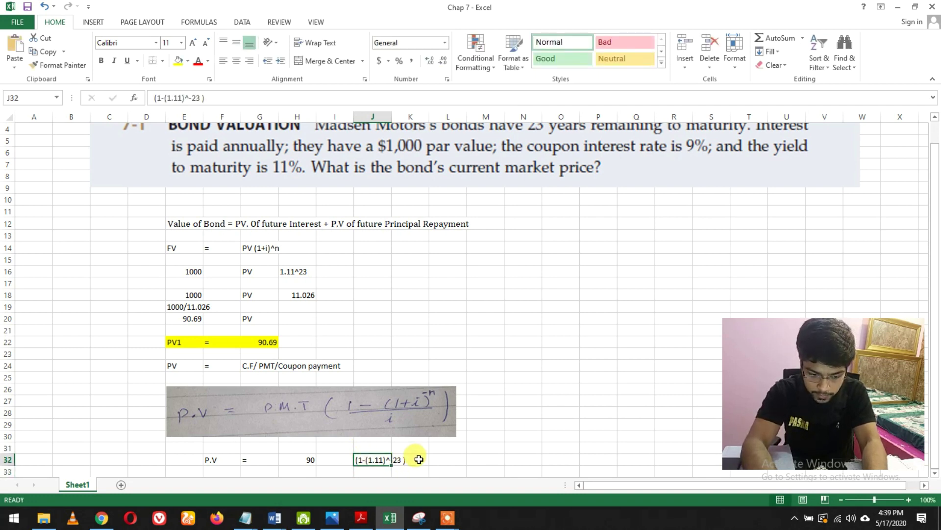
pyautogui.click(213, 97)
pyautogui.write('/')
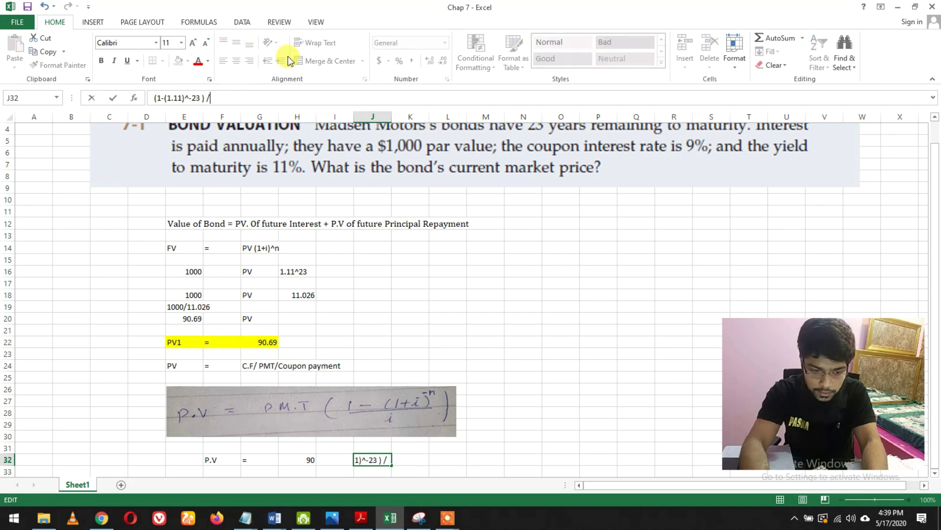
pyautogui.write(' 0.11')
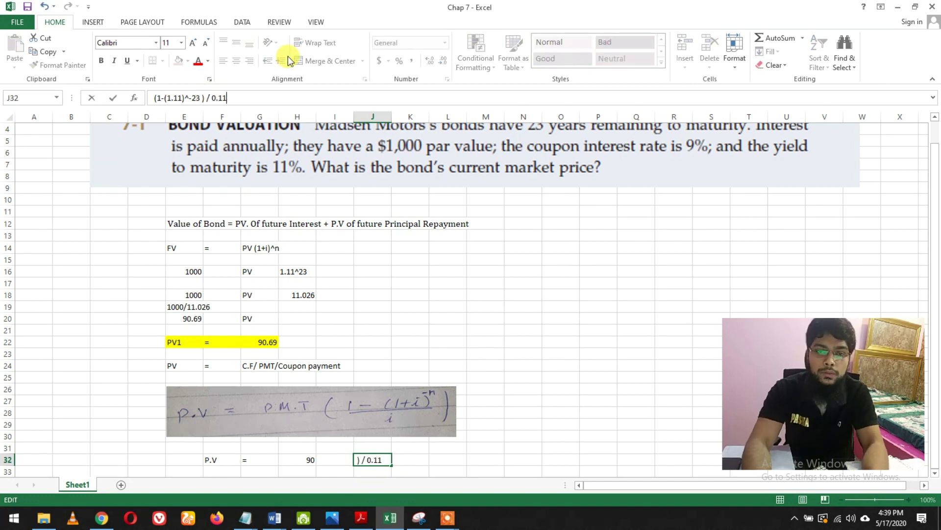
pyautogui.press('Return')
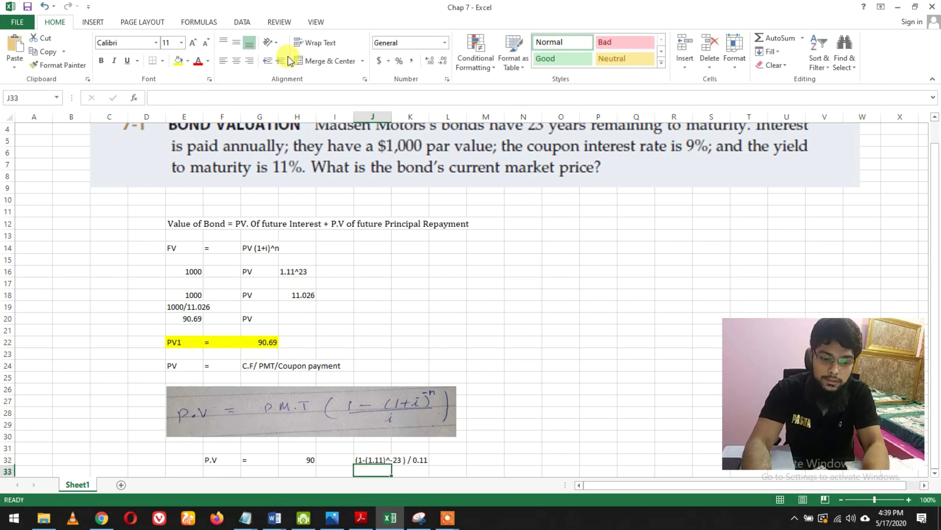
pyautogui.press('Left')
pyautogui.press('Left')
pyautogui.press('Left')
# Put an equals sign in G34 below the P.V row.
pyautogui.press('Down')
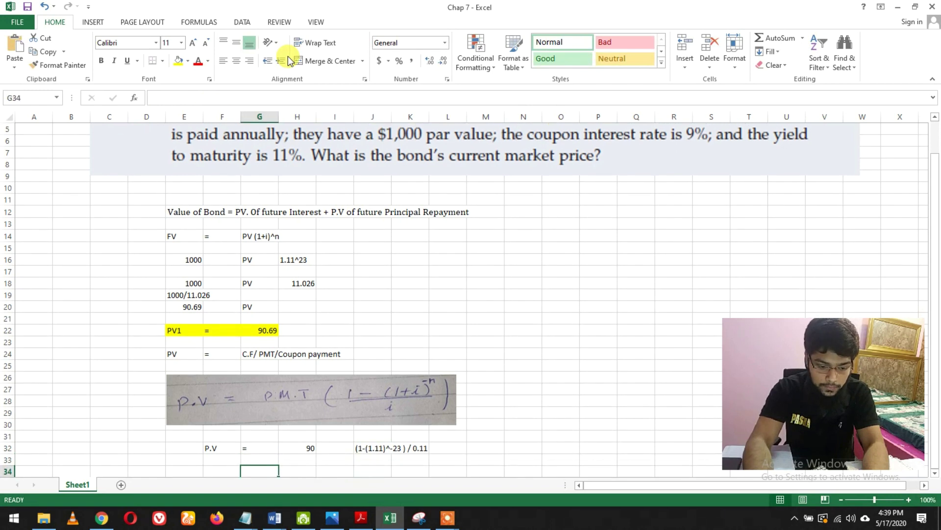
pyautogui.press('Left')
pyautogui.press('Right')
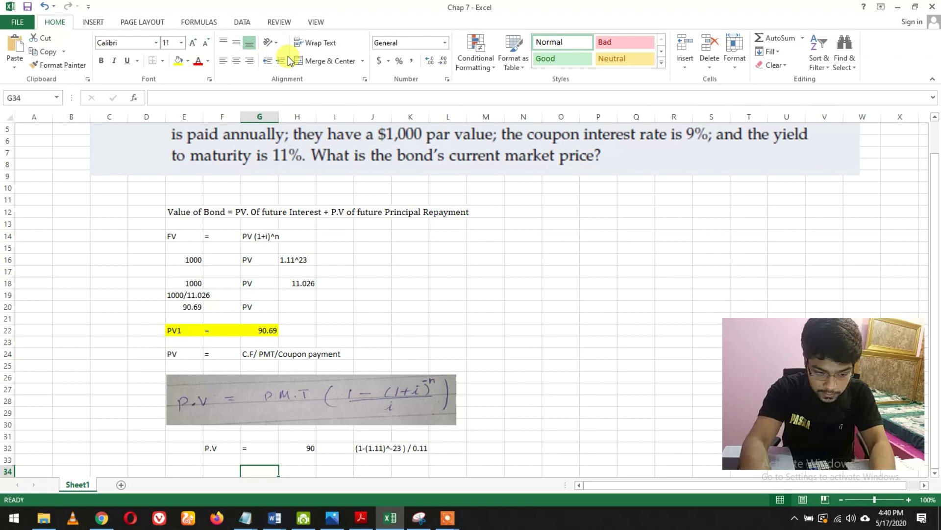
pyautogui.write('=')
pyautogui.press('Return')
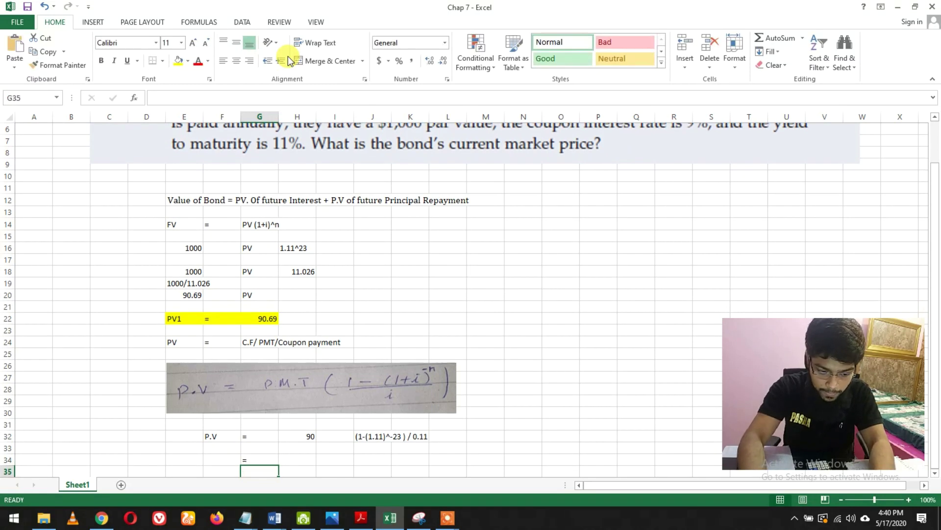
# Enter 90 x 8.266 in H34 and its result 743.98 in H35.
pyautogui.press('Up')
pyautogui.press('Right')
pyautogui.write('90 x ')
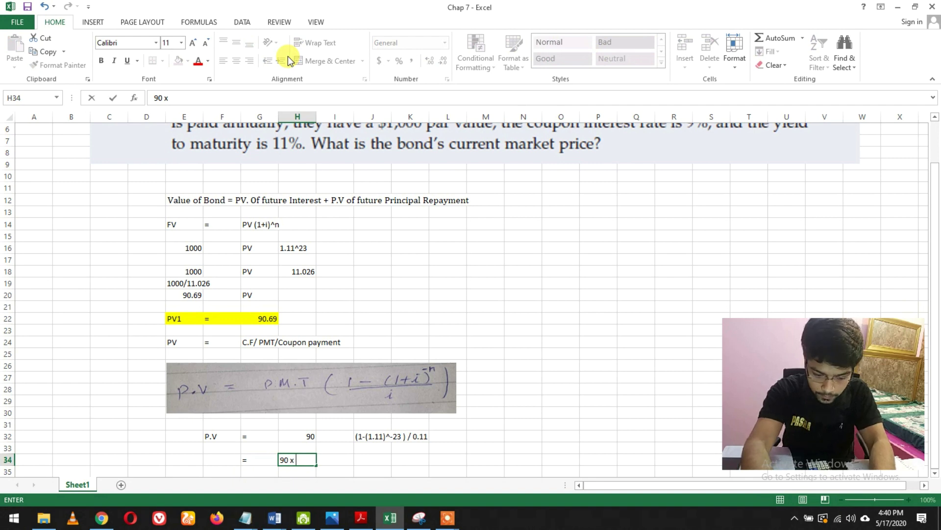
pyautogui.write('8.2')
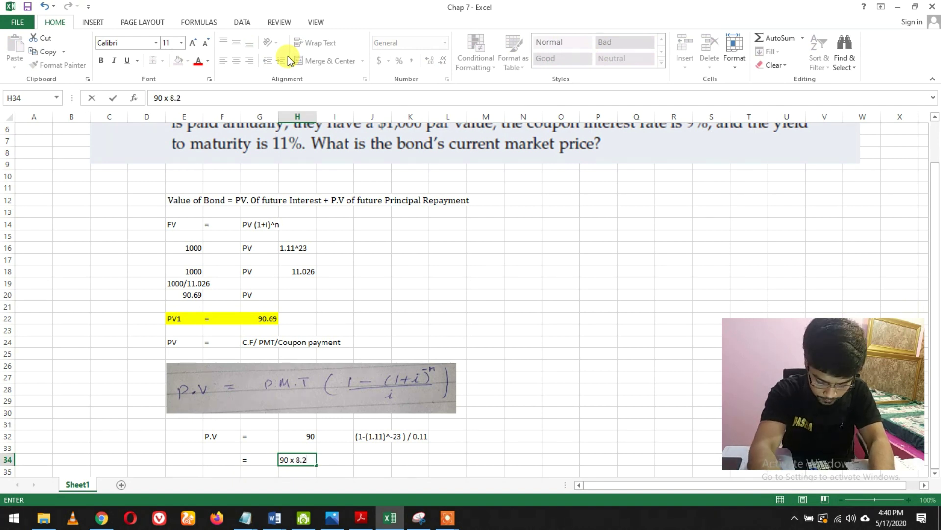
pyautogui.write('66')
pyautogui.press('Return')
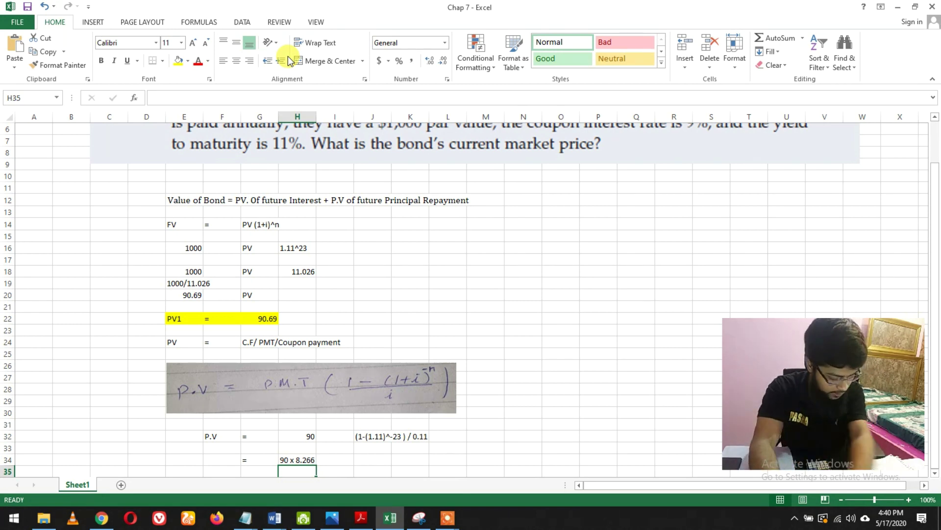
pyautogui.write('74')
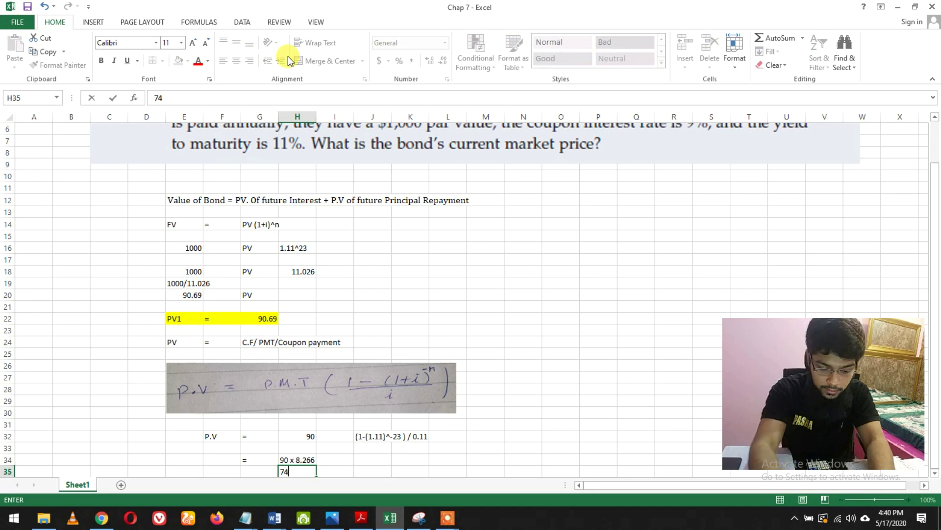
pyautogui.write('3.98')
pyautogui.press('Return')
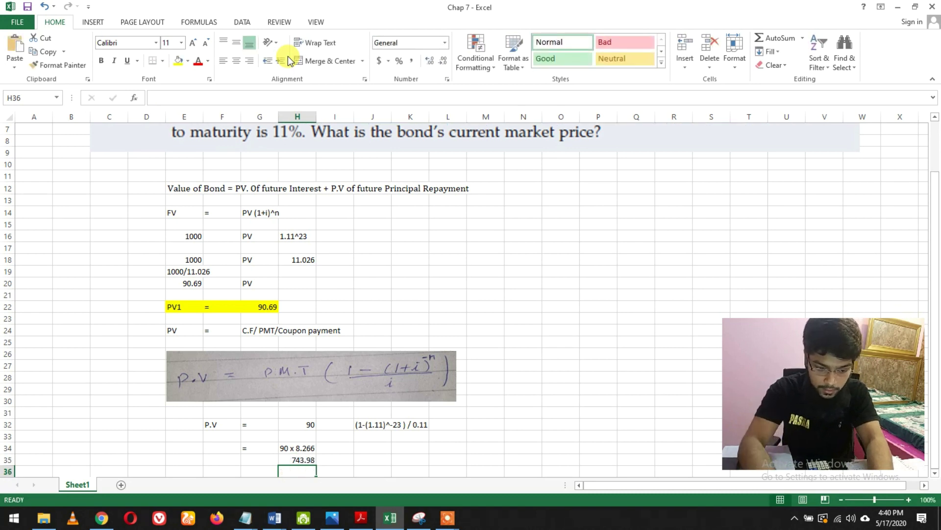
pyautogui.click(248, 468)
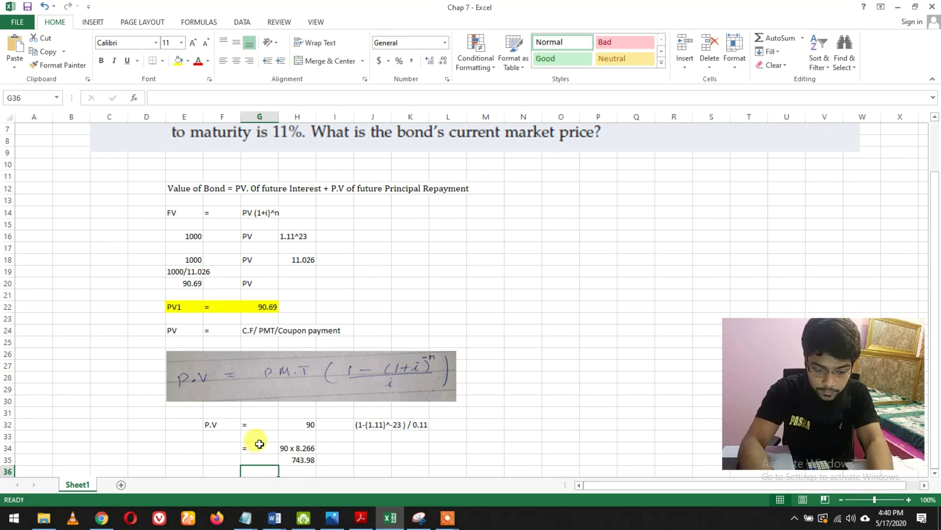
# Label row 35 with an equals sign in G35 and 'PV2' in F35.
pyautogui.click(253, 457)
pyautogui.write('=')
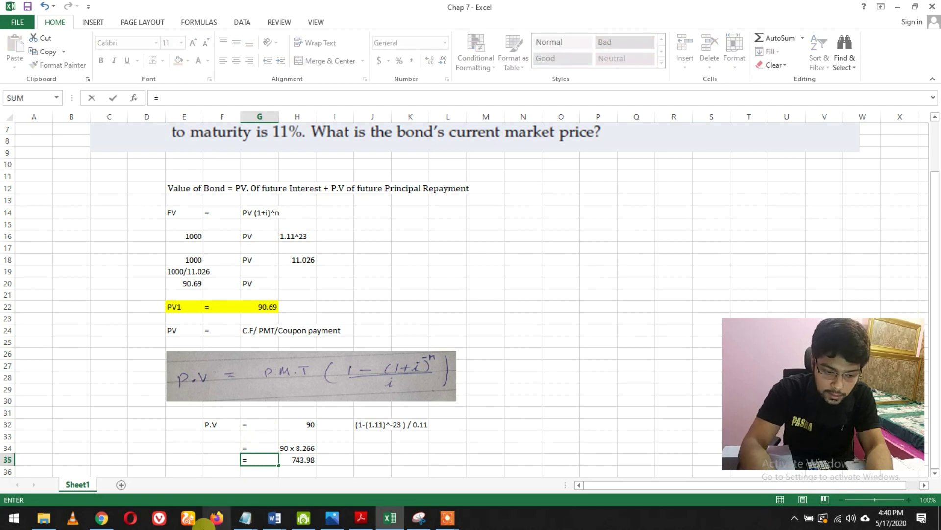
pyautogui.click(219, 462)
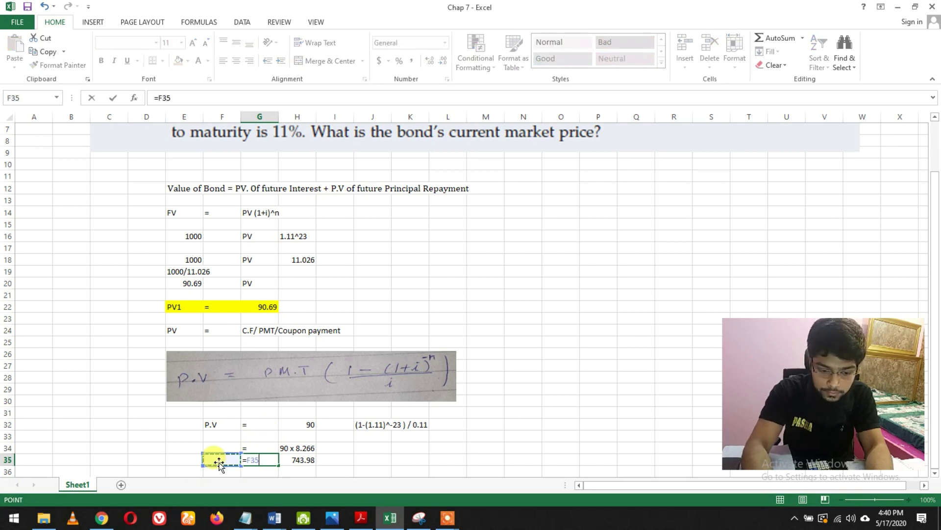
pyautogui.press('BackSpace')
pyautogui.press('BackSpace')
pyautogui.press('Escape')
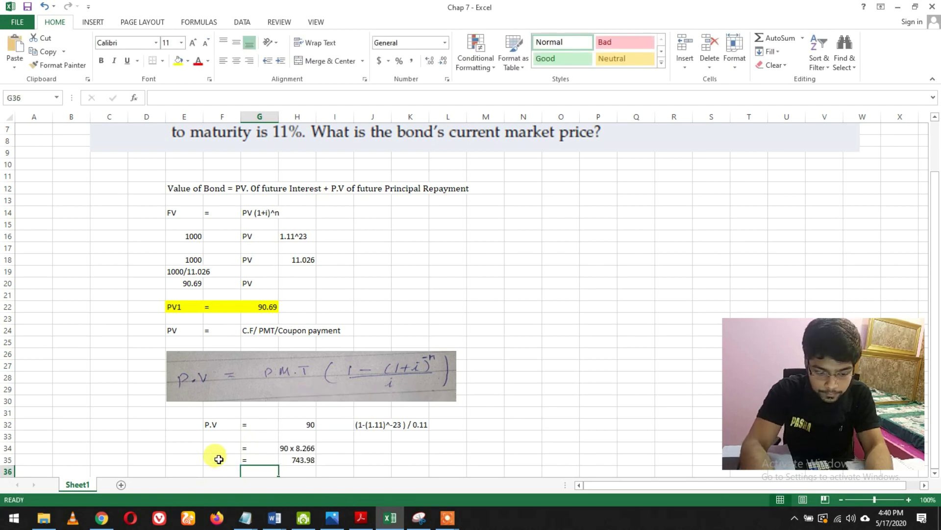
pyautogui.click(218, 460)
pyautogui.write('PV@')
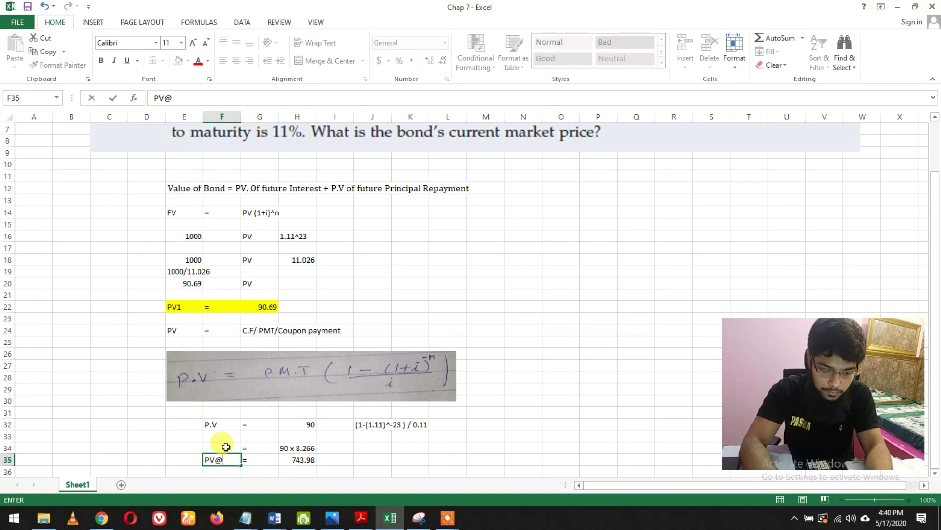
pyautogui.press('BackSpace')
pyautogui.write('2')
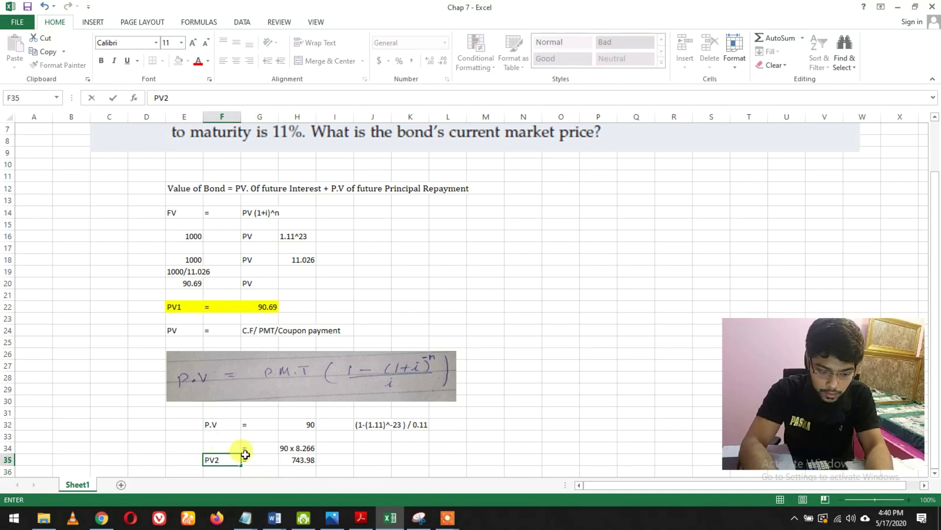
# Fill F35:H35 yellow to match the highlighted PV1 row.
pyautogui.moveTo(282, 459); pyautogui.dragTo(211, 459)
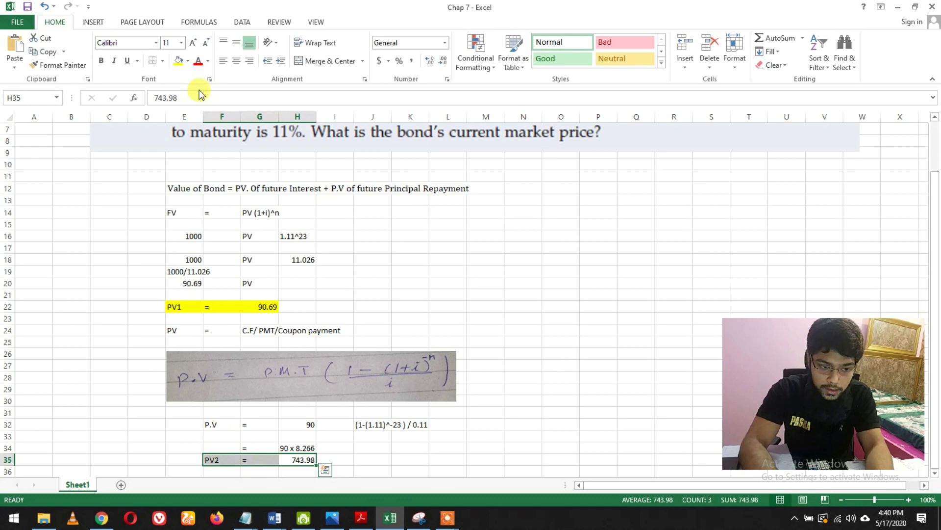
pyautogui.click(180, 64)
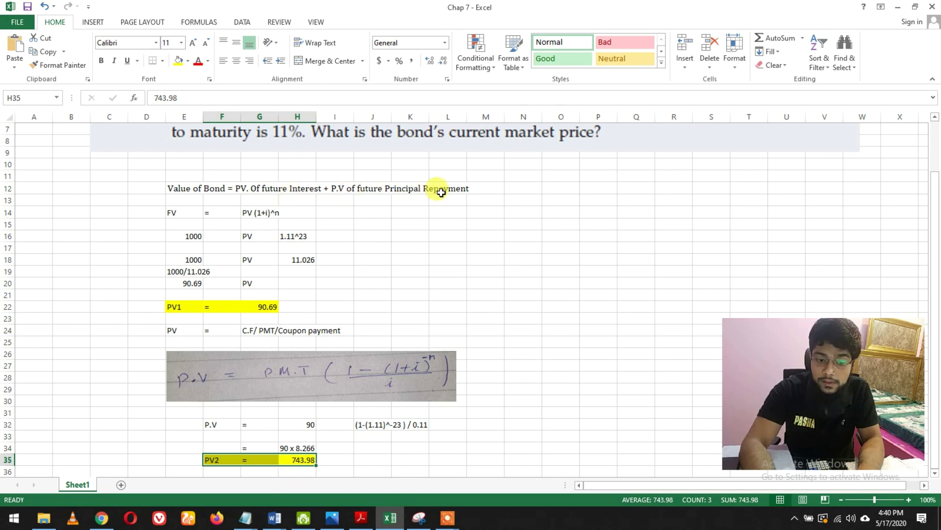
pyautogui.moveTo(265, 306); pyautogui.dragTo(180, 305)
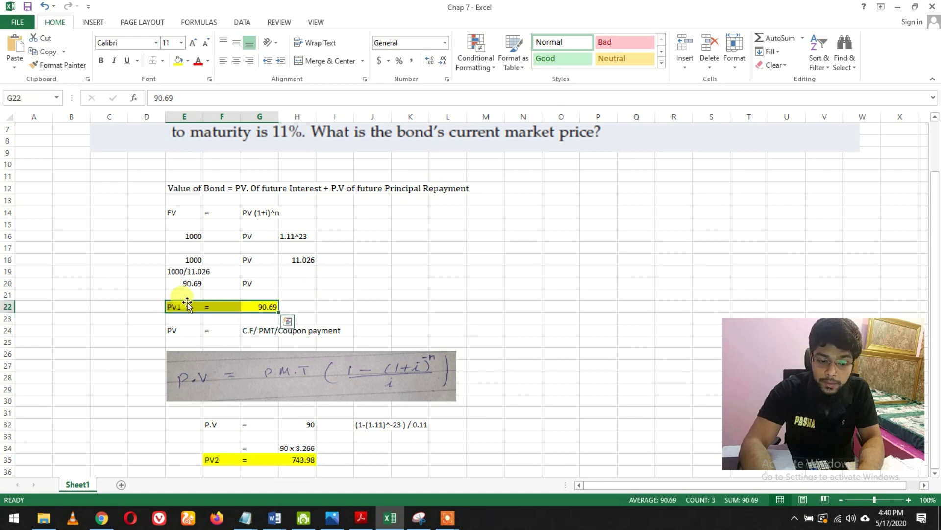
pyautogui.click(327, 297)
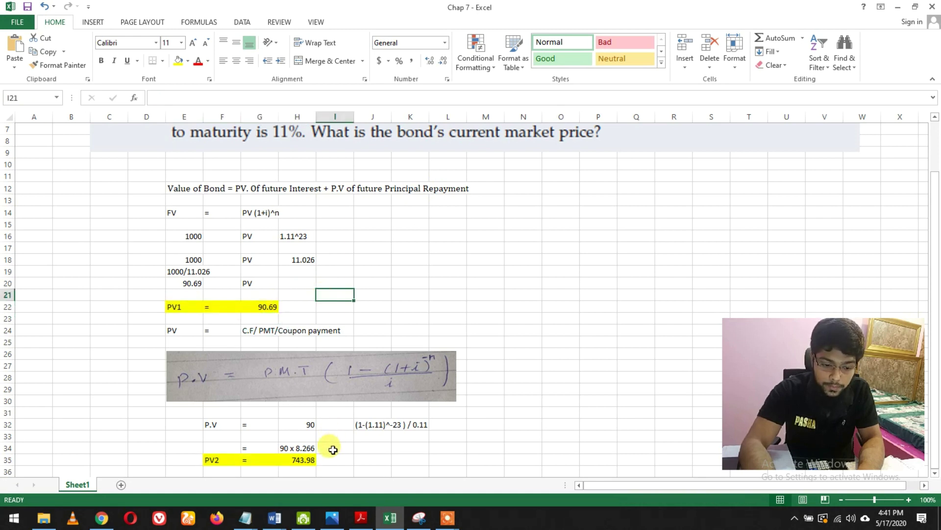
# Start the bond price formula in N12, removing a stray O12 reference and dismissing the warning.
pyautogui.click(594, 328)
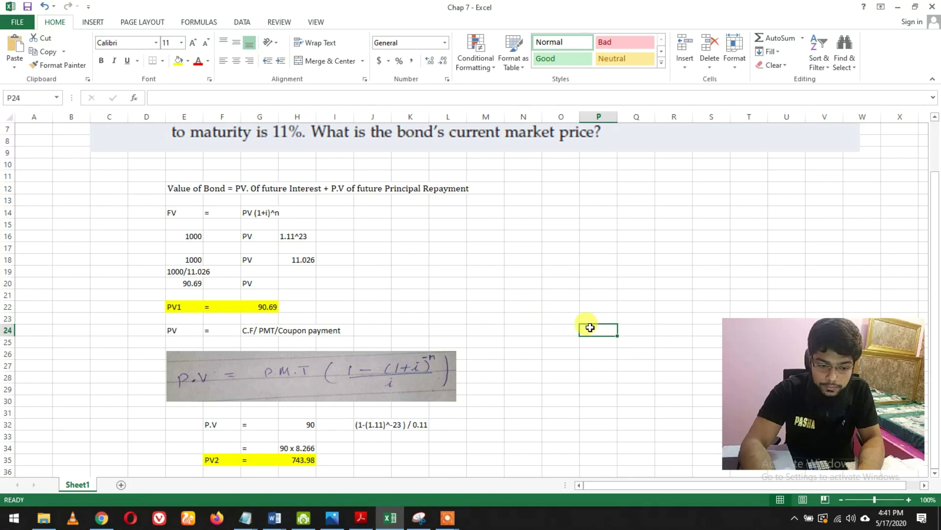
pyautogui.click(523, 188)
pyautogui.write('=')
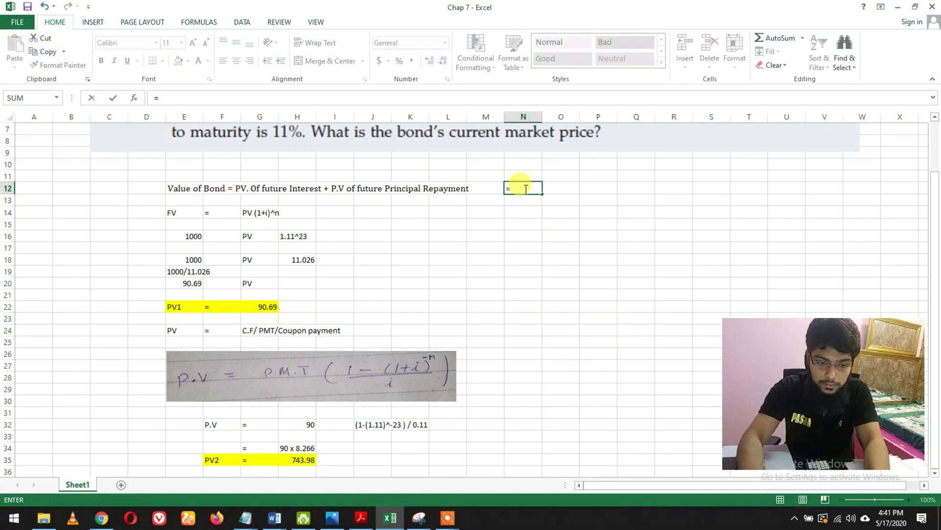
pyautogui.write('>')
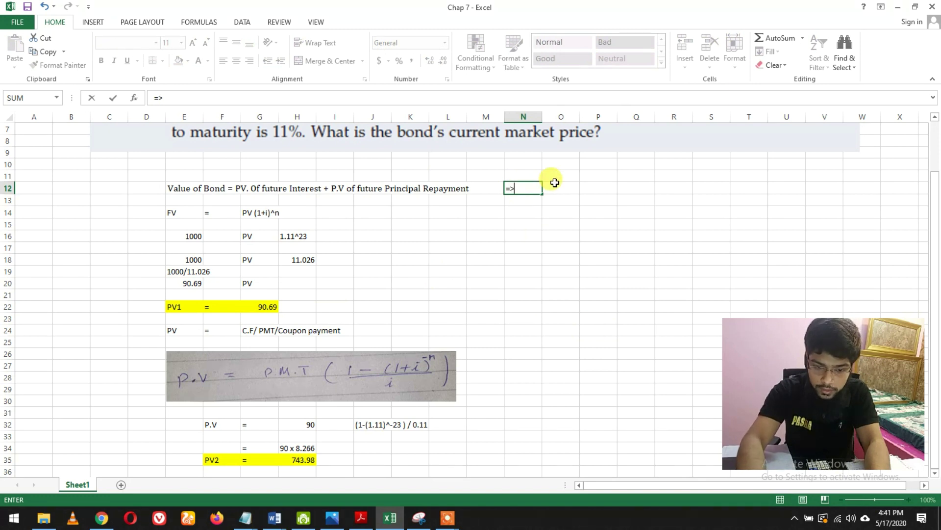
pyautogui.click(566, 188)
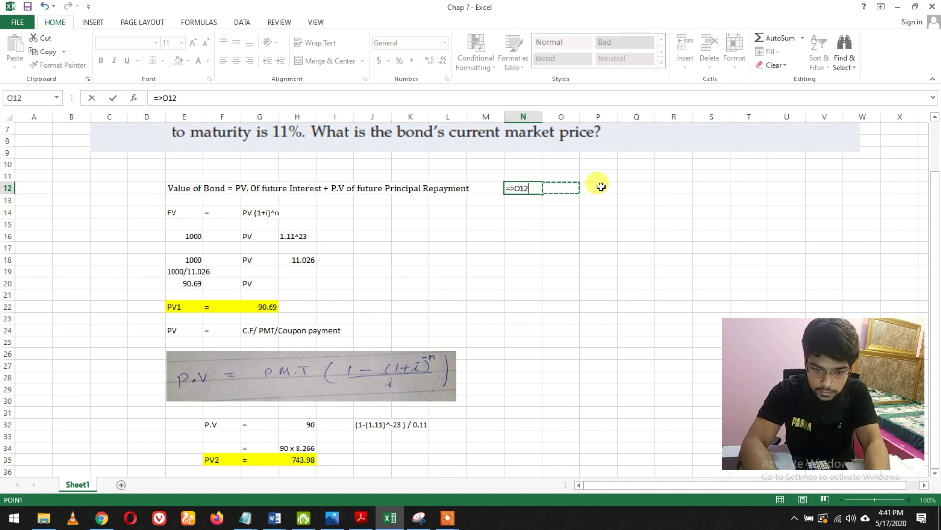
pyautogui.press('BackSpace')
pyautogui.press('BackSpace')
pyautogui.press('Return')
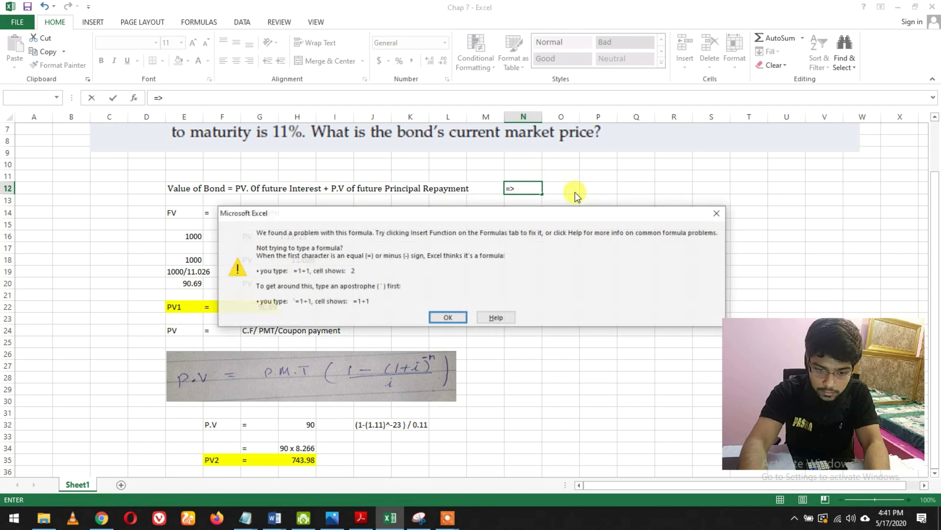
pyautogui.click(448, 318)
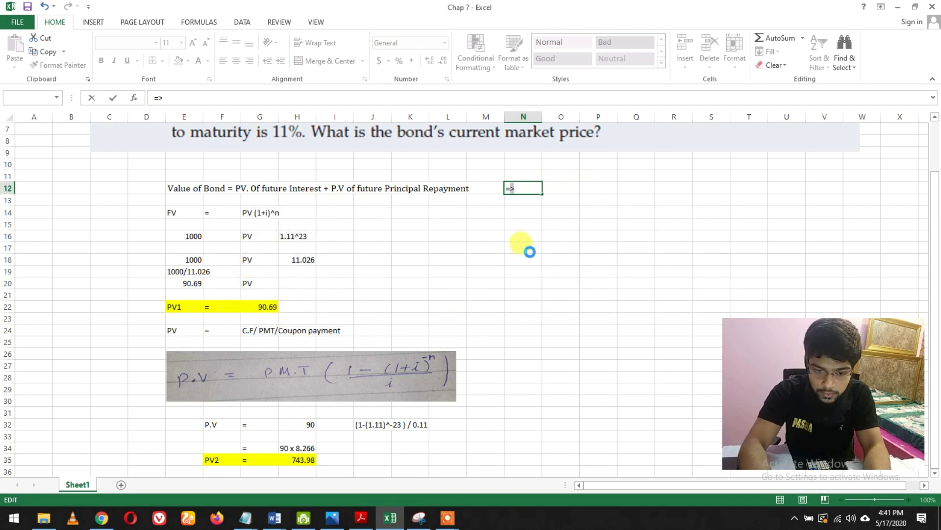
# Finish N12 as =90.69 + 743.98, giving the 834.67 bond price.
pyautogui.press('Return')
pyautogui.press('Return')
pyautogui.press('BackSpace')
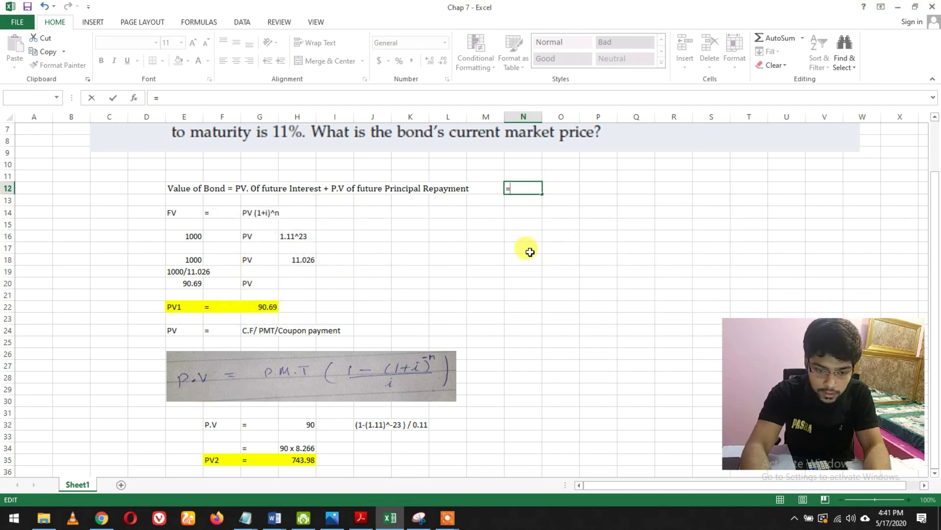
pyautogui.write('9')
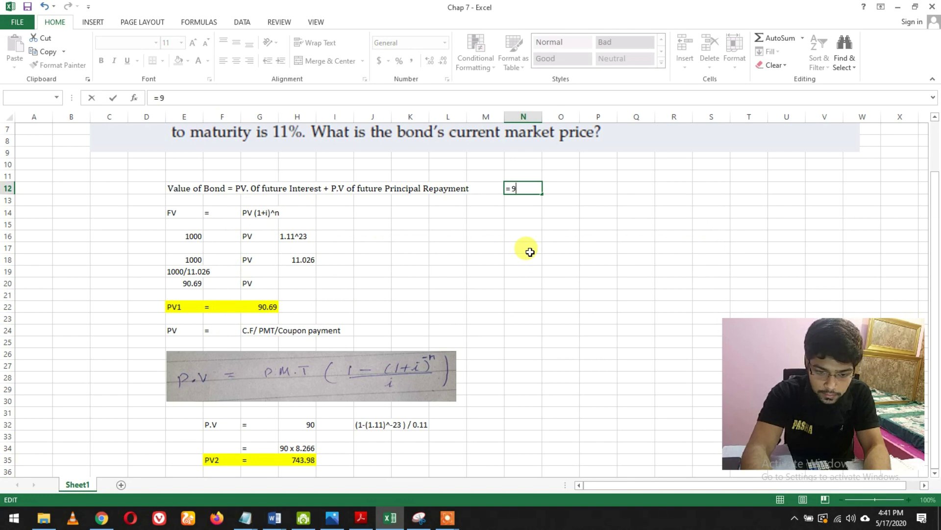
pyautogui.write('0.')
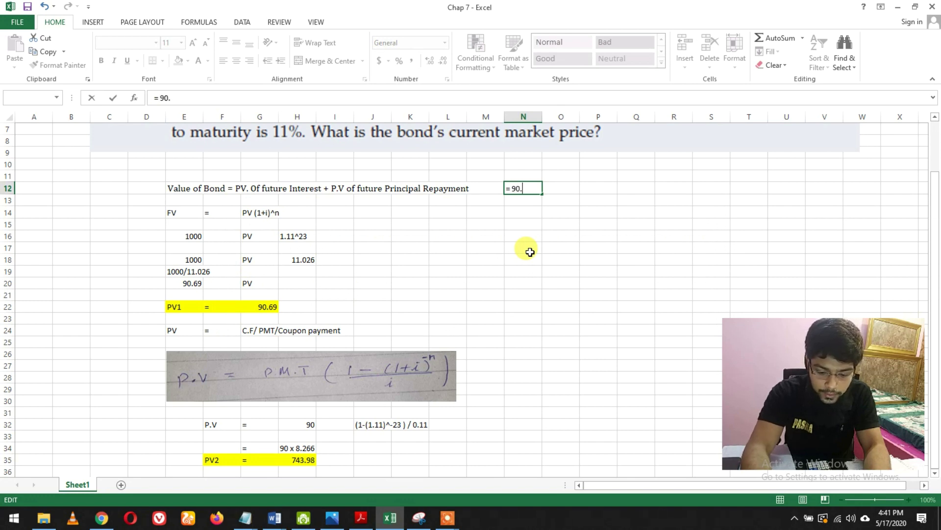
pyautogui.write('69 +')
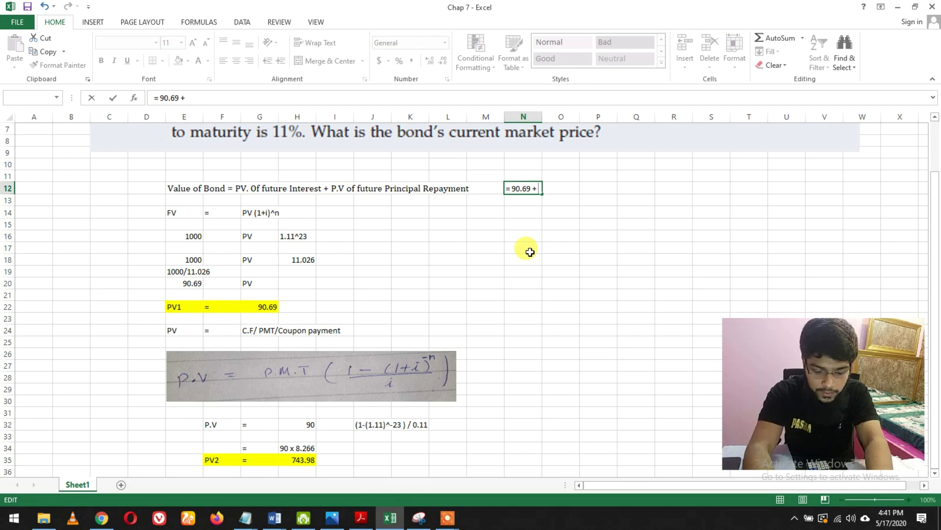
pyautogui.write(' 743')
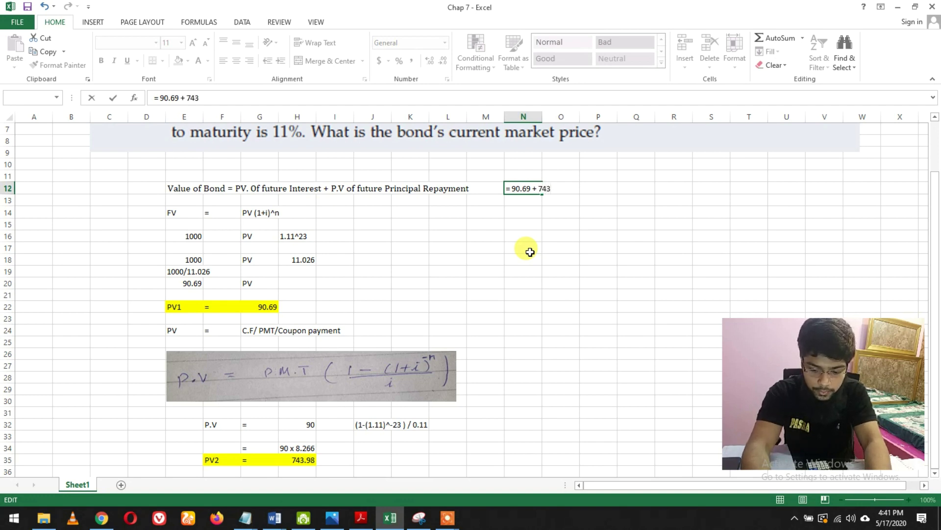
pyautogui.write('.98')
pyautogui.press('Return')
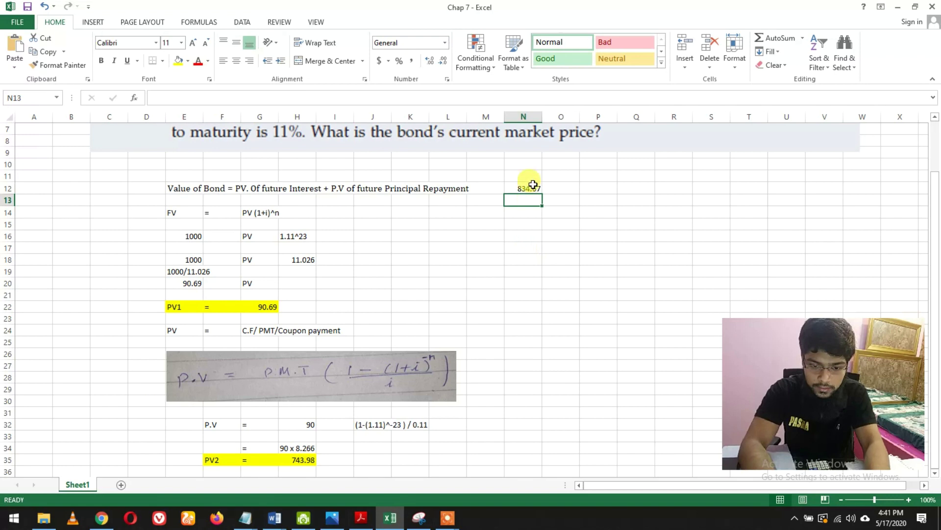
pyautogui.click(524, 185)
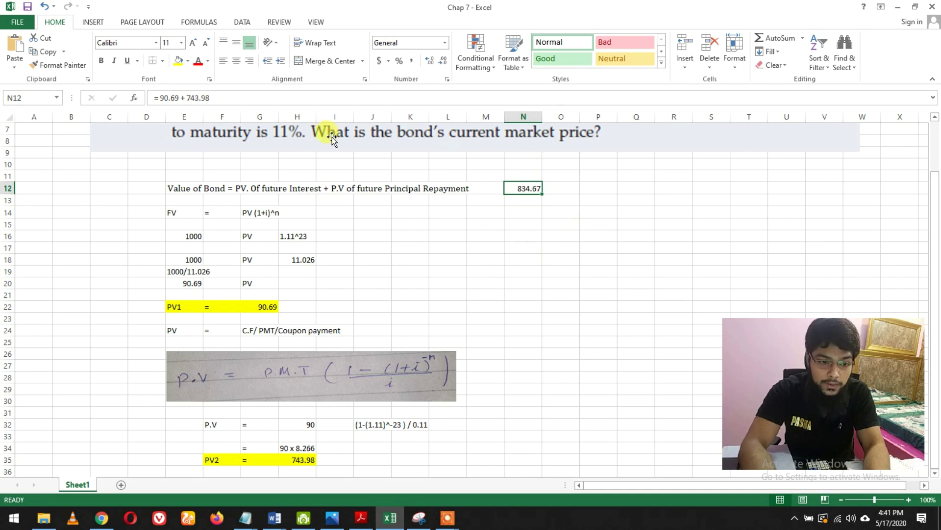
pyautogui.click(189, 62)
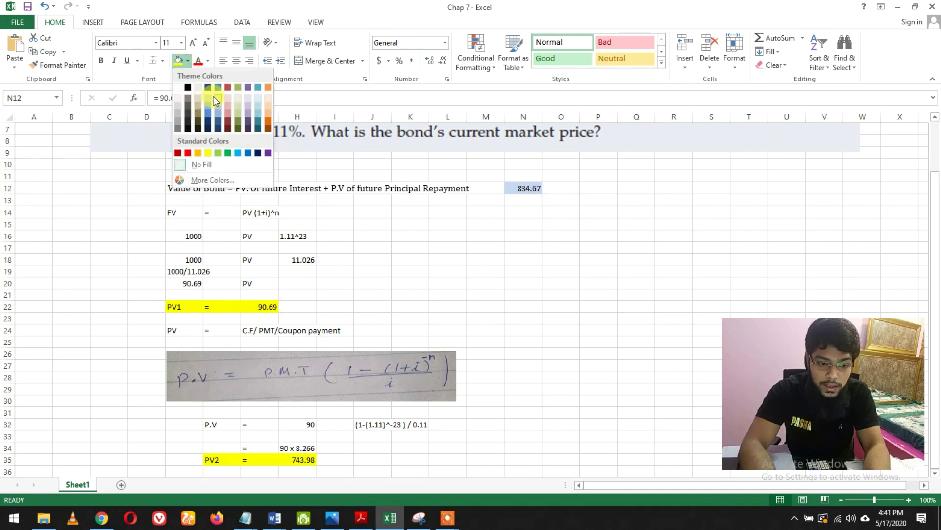
# Fill the N12 bond price cell light blue and save the workbook.
pyautogui.click(211, 97)
pyautogui.click(512, 224)
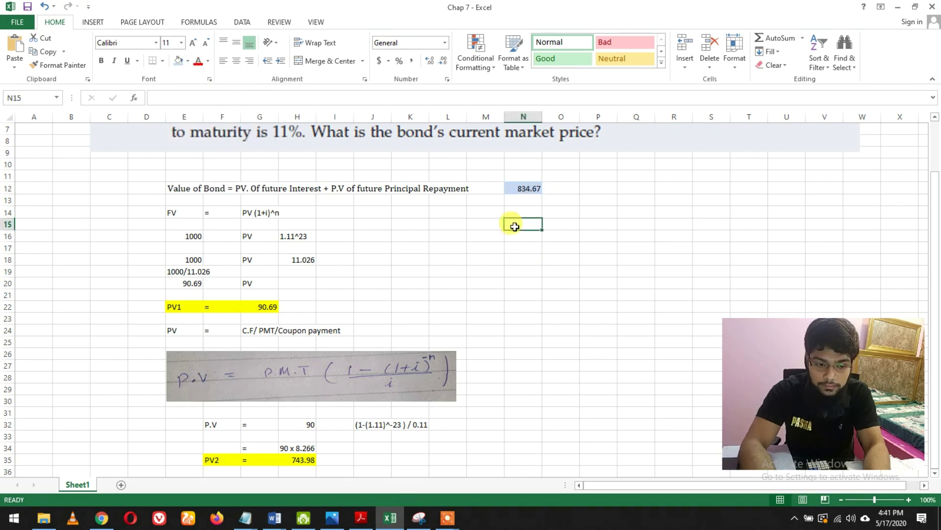
pyautogui.click(29, 6)
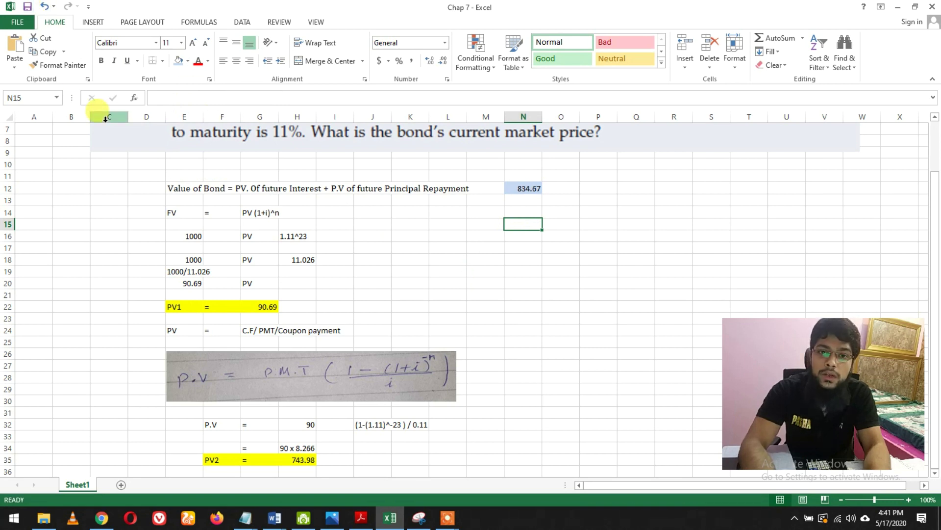
# Scroll and step through the sheet to review the PV1 and PV2 workings.
pyautogui.scroll(2, 105, 119)
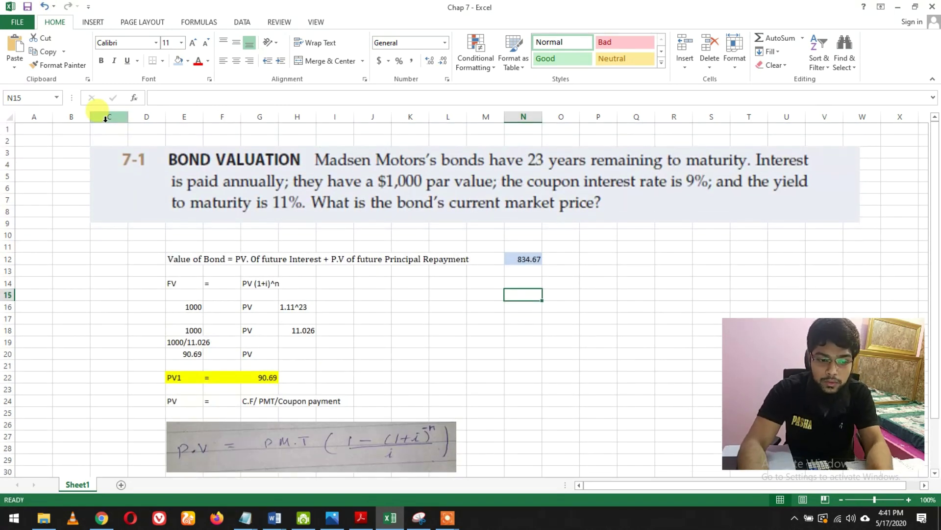
pyautogui.press('Down')
pyautogui.press('Down')
pyautogui.press('Down')
pyautogui.press('Down')
pyautogui.press('Down')
pyautogui.press('Down')
pyautogui.press('Down')
pyautogui.press('Down')
pyautogui.press('Down')
pyautogui.press('Down')
pyautogui.press('Down')
pyautogui.press('Down')
pyautogui.press('Down')
pyautogui.press('Down')
pyautogui.press('Down')
pyautogui.press('Down')
pyautogui.press('Down')
pyautogui.press('Down')
pyautogui.press('Down')
pyautogui.press('Down')
pyautogui.press('Down')
pyautogui.press('Down')
pyautogui.press('Down')
pyautogui.press('Down')
pyautogui.press('Down')
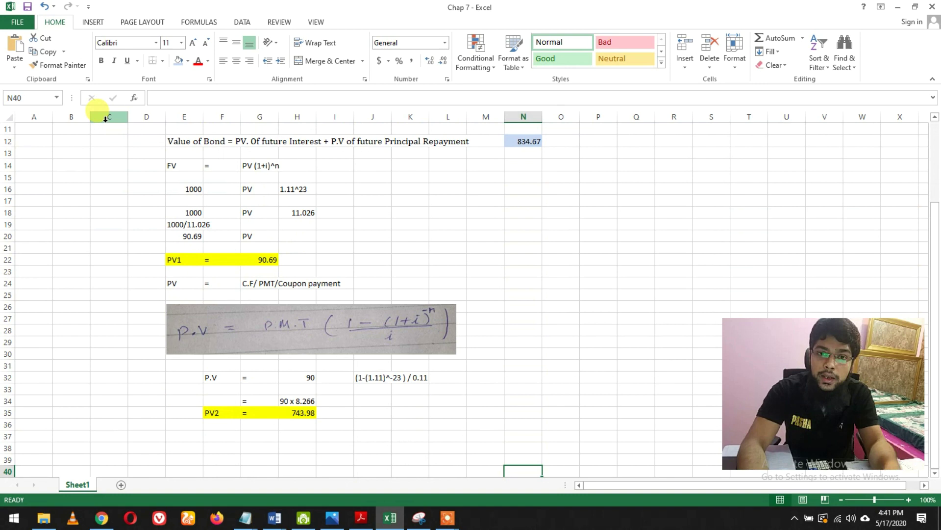
pyautogui.press('Up')
pyautogui.press('Up')
pyautogui.press('Up')
pyautogui.press('Up')
pyautogui.press('Up')
pyautogui.press('Up')
pyautogui.press('Up')
pyautogui.press('Up')
pyautogui.press('Up')
pyautogui.press('Up')
pyautogui.press('Up')
pyautogui.press('Up')
pyautogui.press('Up')
pyautogui.press('Up')
pyautogui.press('Up')
pyautogui.press('Up')
pyautogui.press('Up')
pyautogui.press('Up')
pyautogui.press('Up')
pyautogui.press('Up')
pyautogui.press('Up')
pyautogui.press('Up')
pyautogui.press('Up')
pyautogui.press('Up')
pyautogui.press('Up')
pyautogui.press('Up')
pyautogui.press('Up')
pyautogui.press('Up')
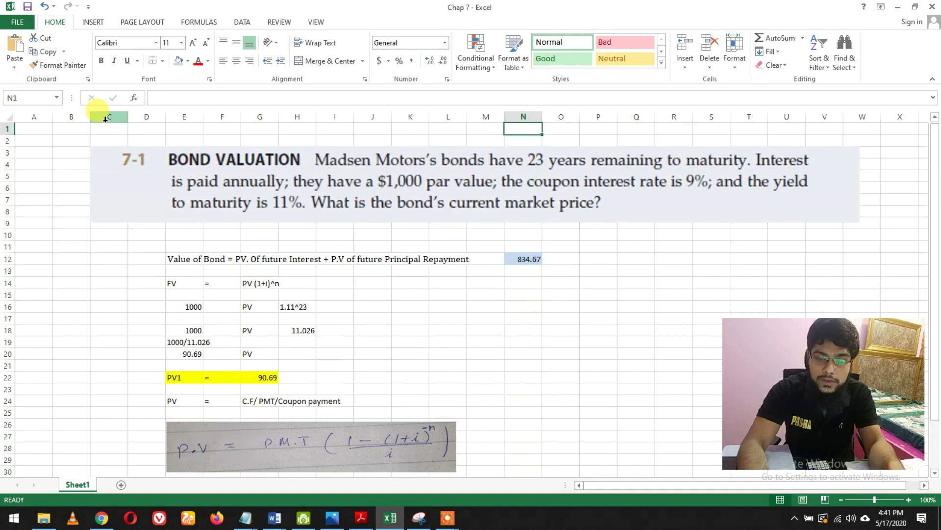
pyautogui.press('Down')
pyautogui.press('Down')
pyautogui.press('Down')
pyautogui.press('Down')
pyautogui.press('Down')
pyautogui.press('Down')
pyautogui.press('Down')
pyautogui.press('Down')
pyautogui.press('Down')
pyautogui.press('Down')
pyautogui.press('Down')
pyautogui.press('Down')
pyautogui.press('Down')
pyautogui.press('Down')
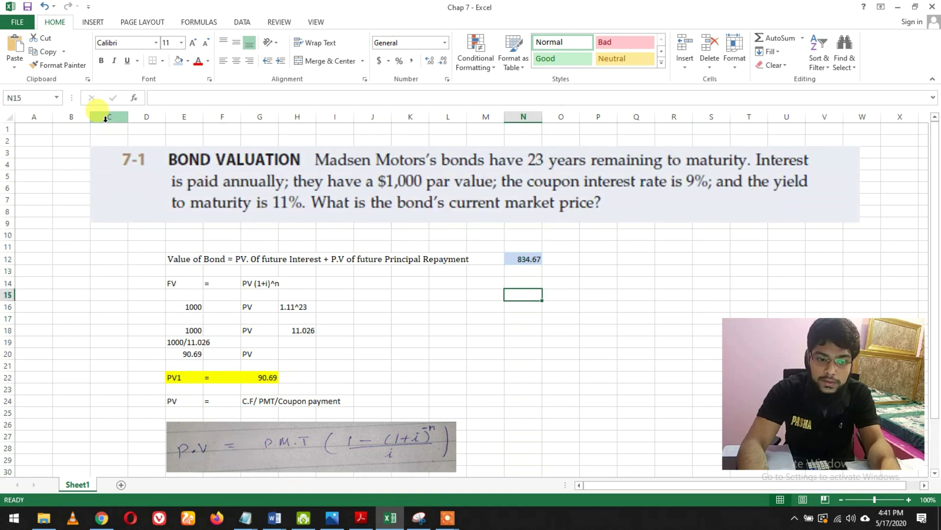
pyautogui.press('Down')
pyautogui.press('Down')
pyautogui.press('Down')
pyautogui.press('Down')
pyautogui.press('Down')
pyautogui.press('Down')
pyautogui.press('Down')
pyautogui.press('Down')
pyautogui.press('Down')
pyautogui.press('Down')
pyautogui.press('Down')
pyautogui.press('Down')
pyautogui.press('Down')
pyautogui.press('Down')
pyautogui.press('Down')
pyautogui.press('Down')
pyautogui.press('Down')
pyautogui.press('Down')
pyautogui.press('Down')
pyautogui.press('Down')
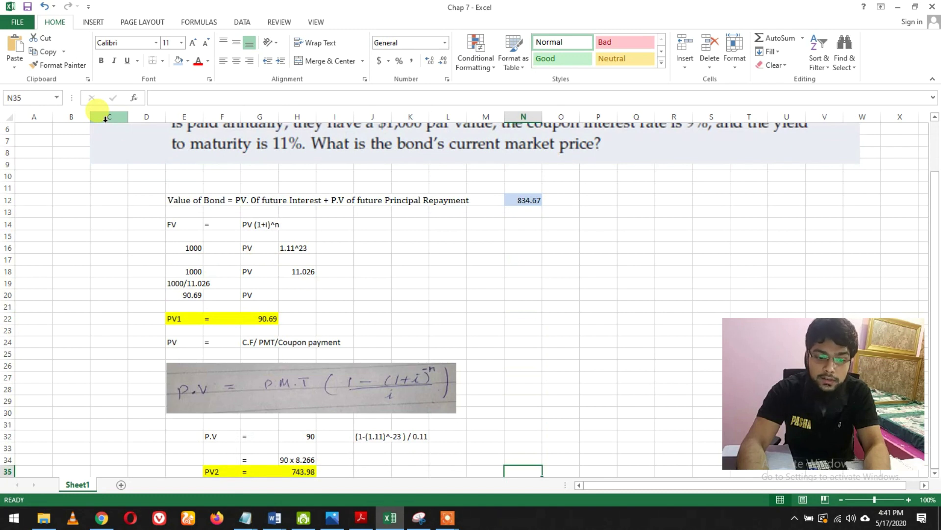